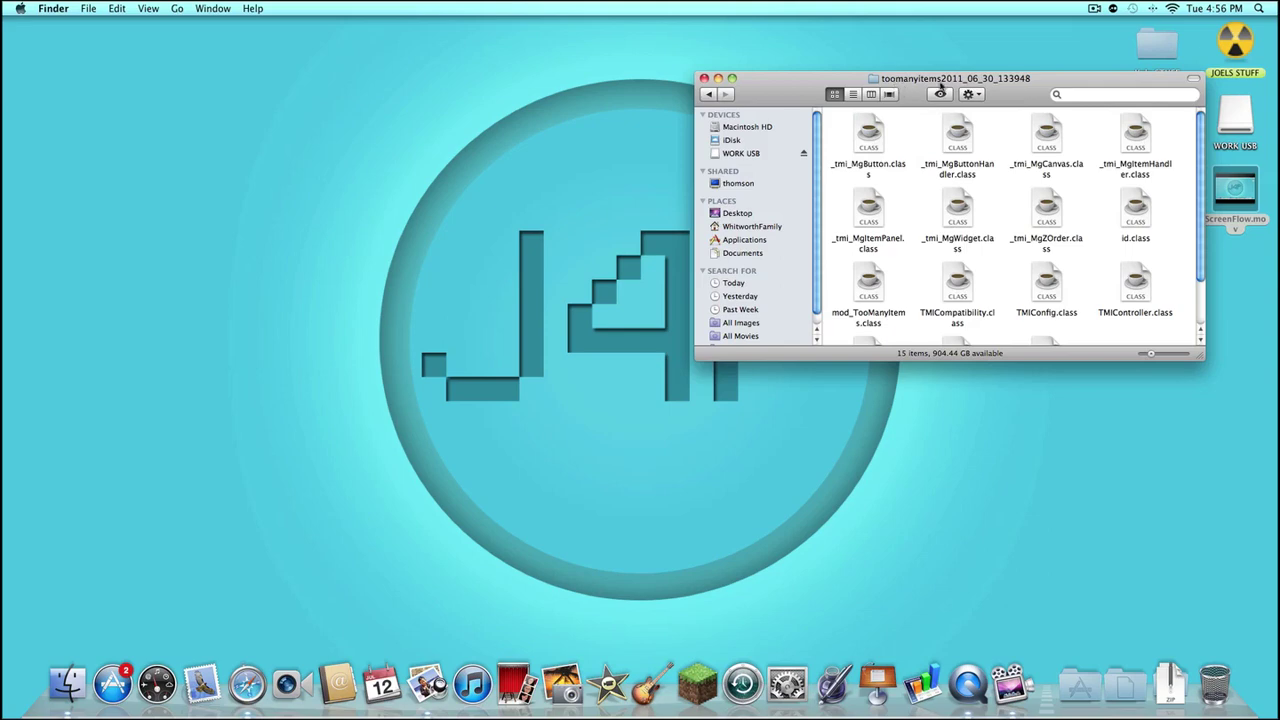
- Select all 15 class files in the toomanyitems2011_06_30_133948 folder with Cmd+A
{"action": "scroll", "coordinate": [988, 150], "scroll_direction": "down", "scroll_amount": 2}
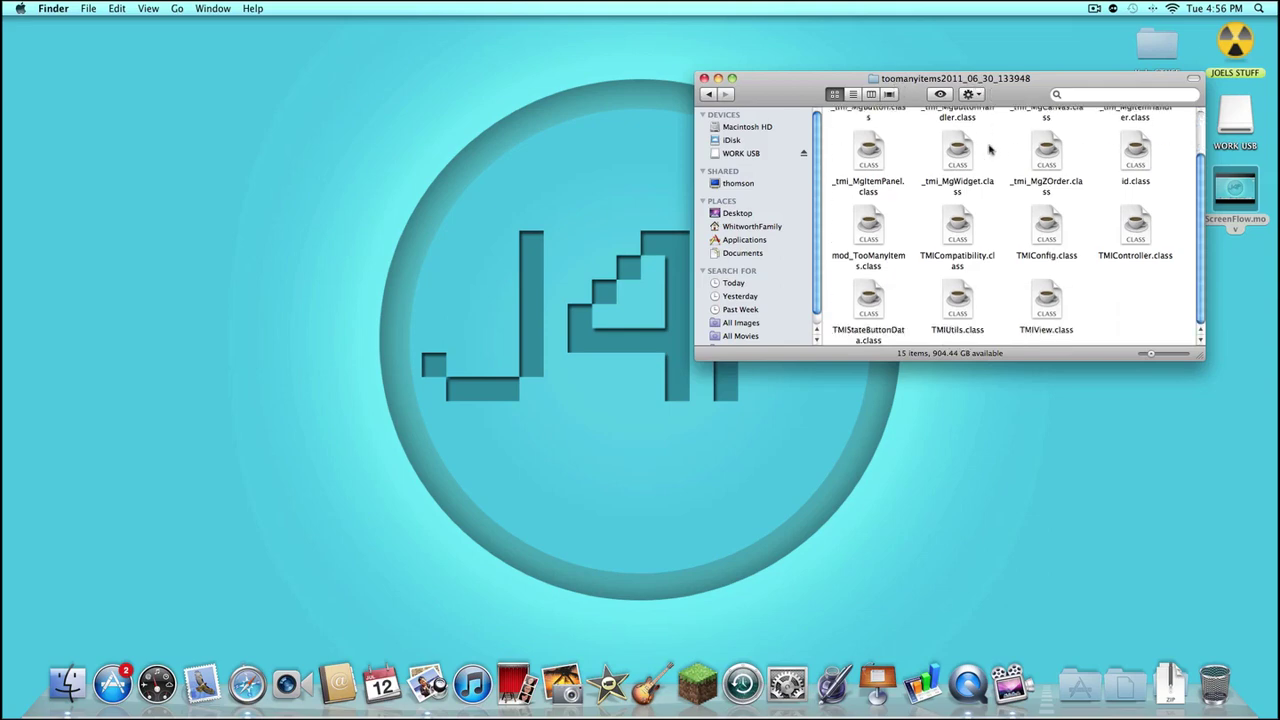
{"action": "scroll", "coordinate": [988, 150], "scroll_direction": "up", "scroll_amount": 2}
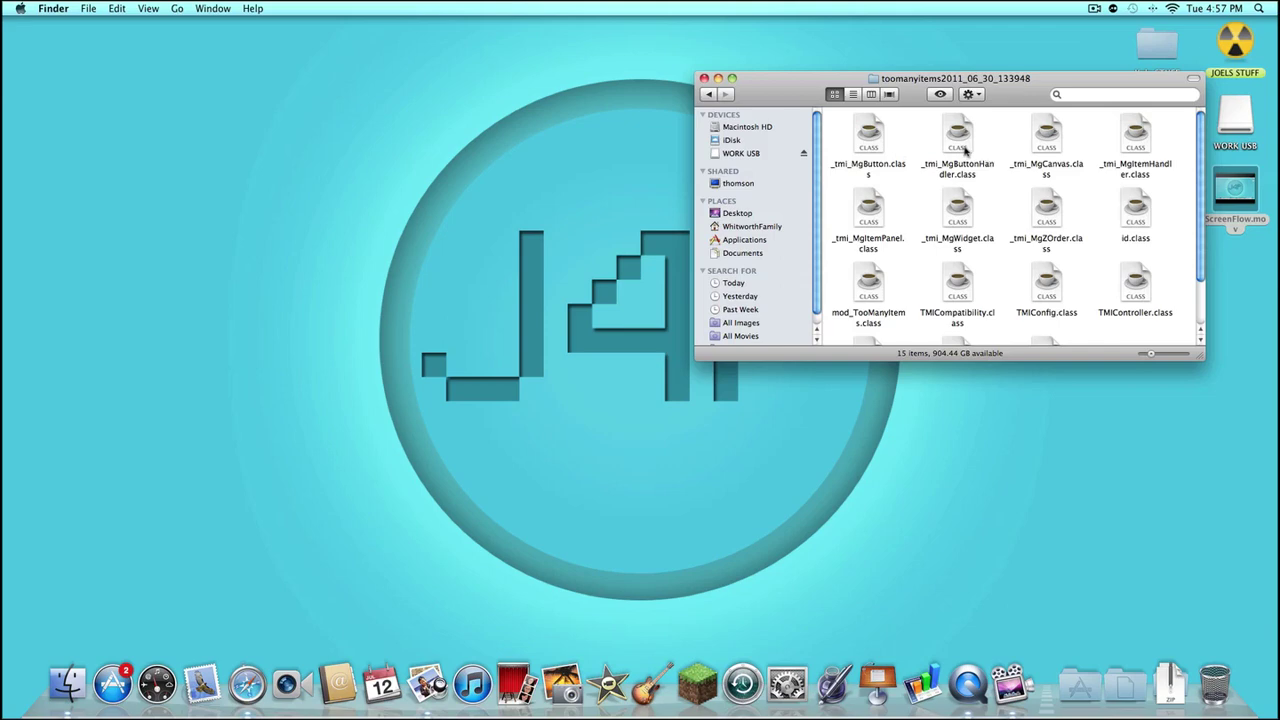
{"action": "scroll", "coordinate": [965, 150], "scroll_direction": "down", "scroll_amount": 3}
{"action": "scroll", "coordinate": [967, 152], "scroll_direction": "up", "scroll_amount": 3}
{"action": "left_click_drag", "start_coordinate": [800, 91], "coordinate": [656, 90]}
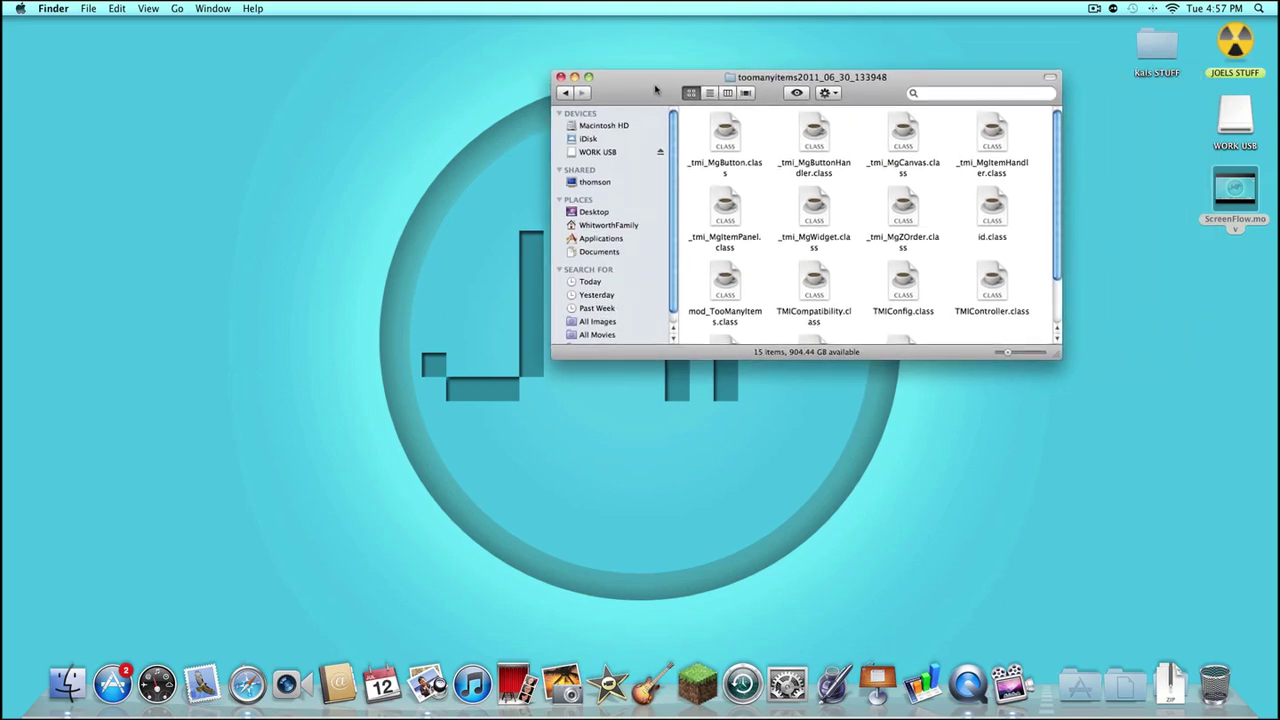
{"action": "left_click", "coordinate": [728, 139]}
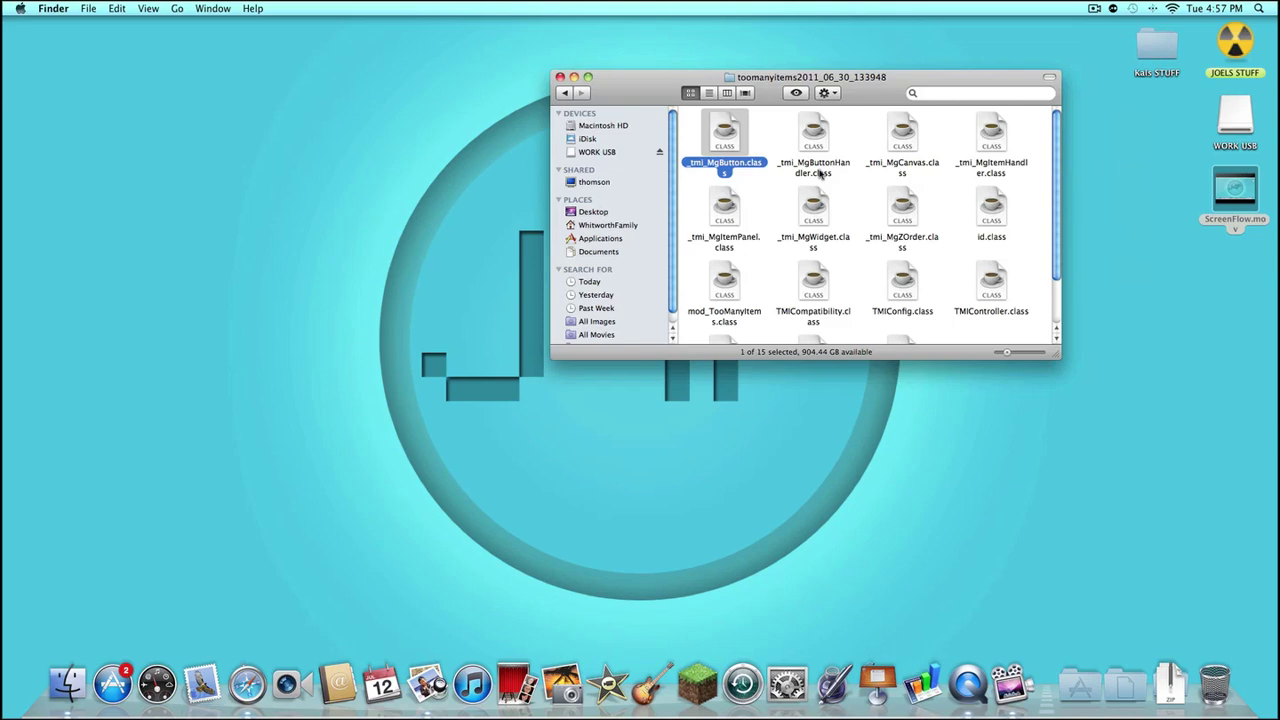
{"action": "key", "text": "super+a"}
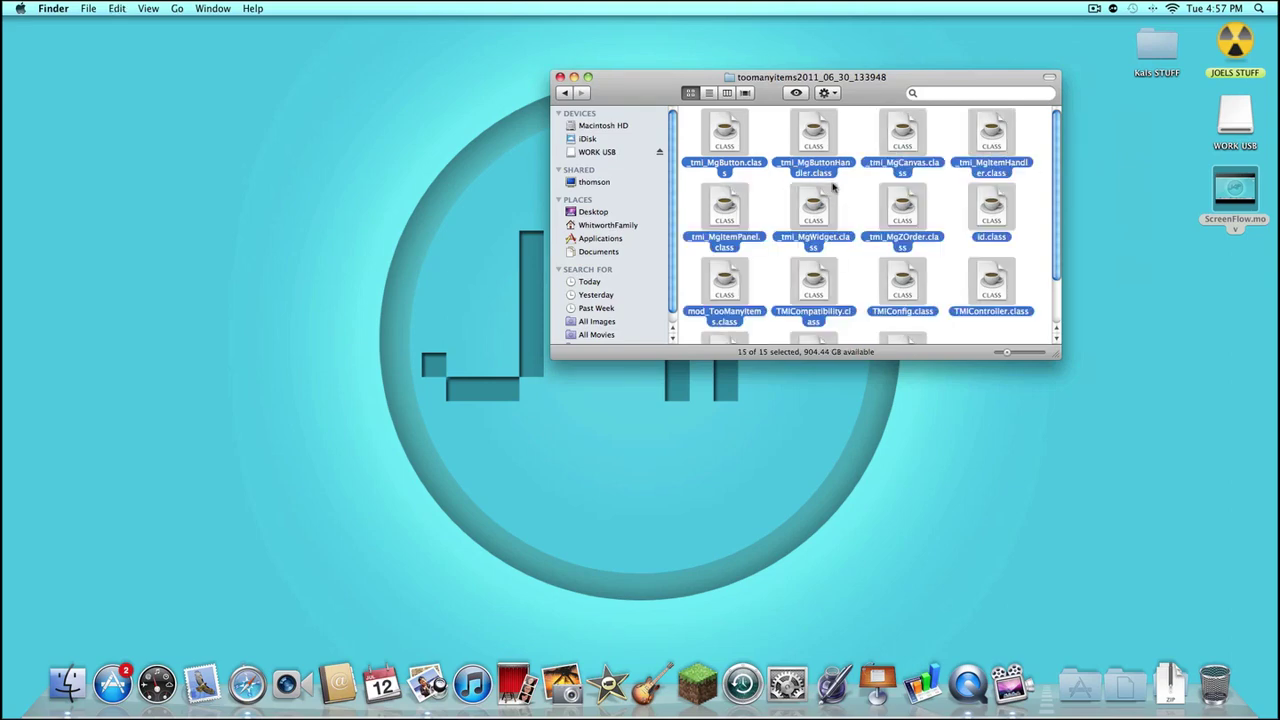
{"action": "right_click", "coordinate": [811, 147]}
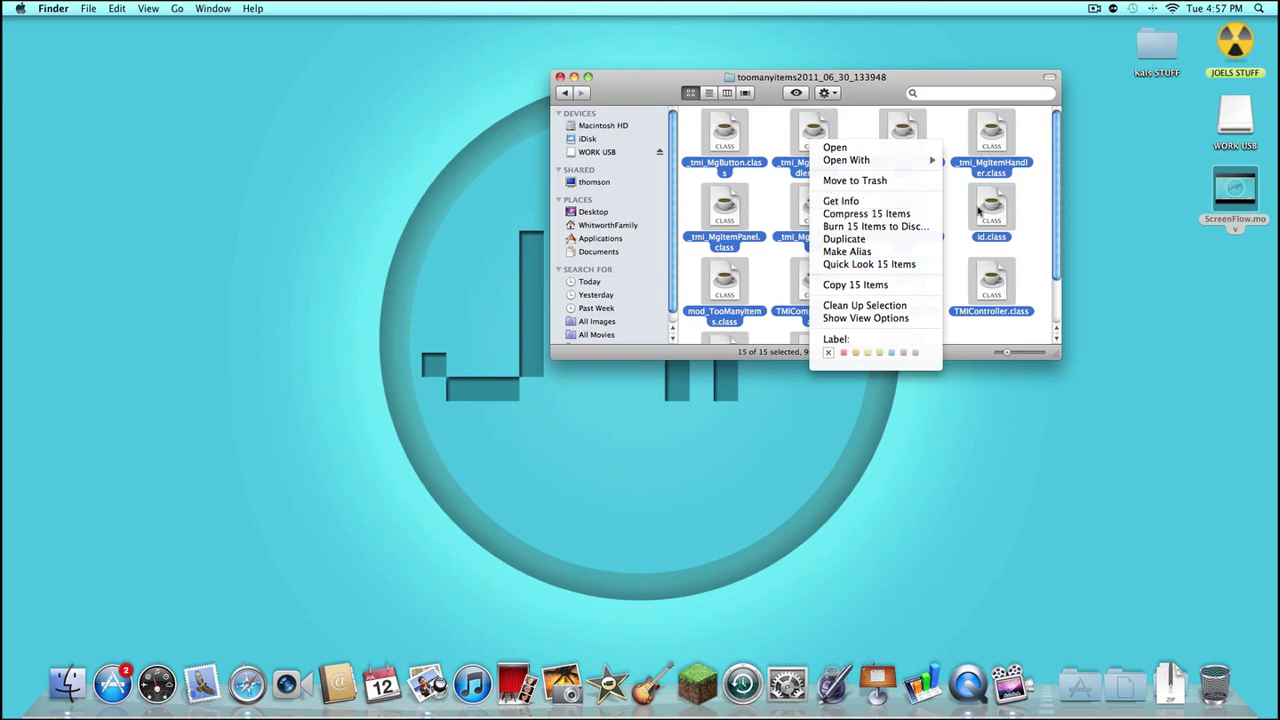
{"action": "left_click", "coordinate": [979, 213]}
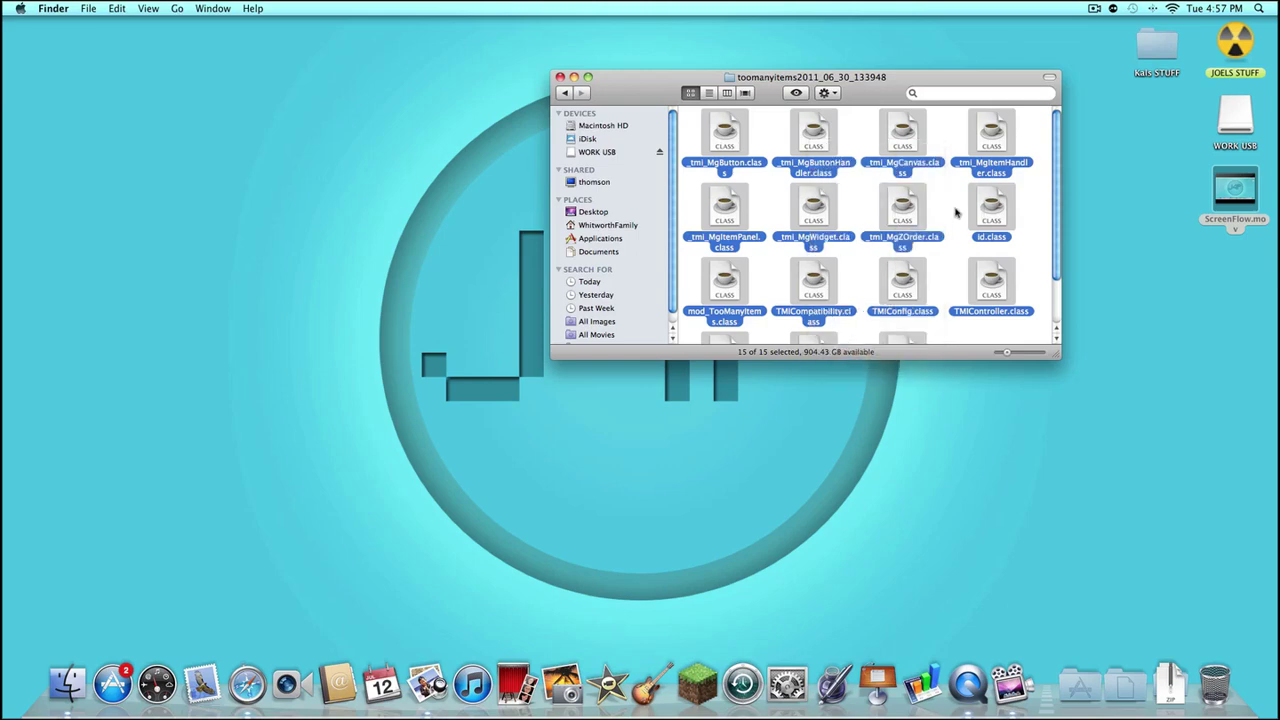
- Go from the home folder through Library and Application Support into the minecraft folder
{"action": "left_click", "coordinate": [603, 228]}
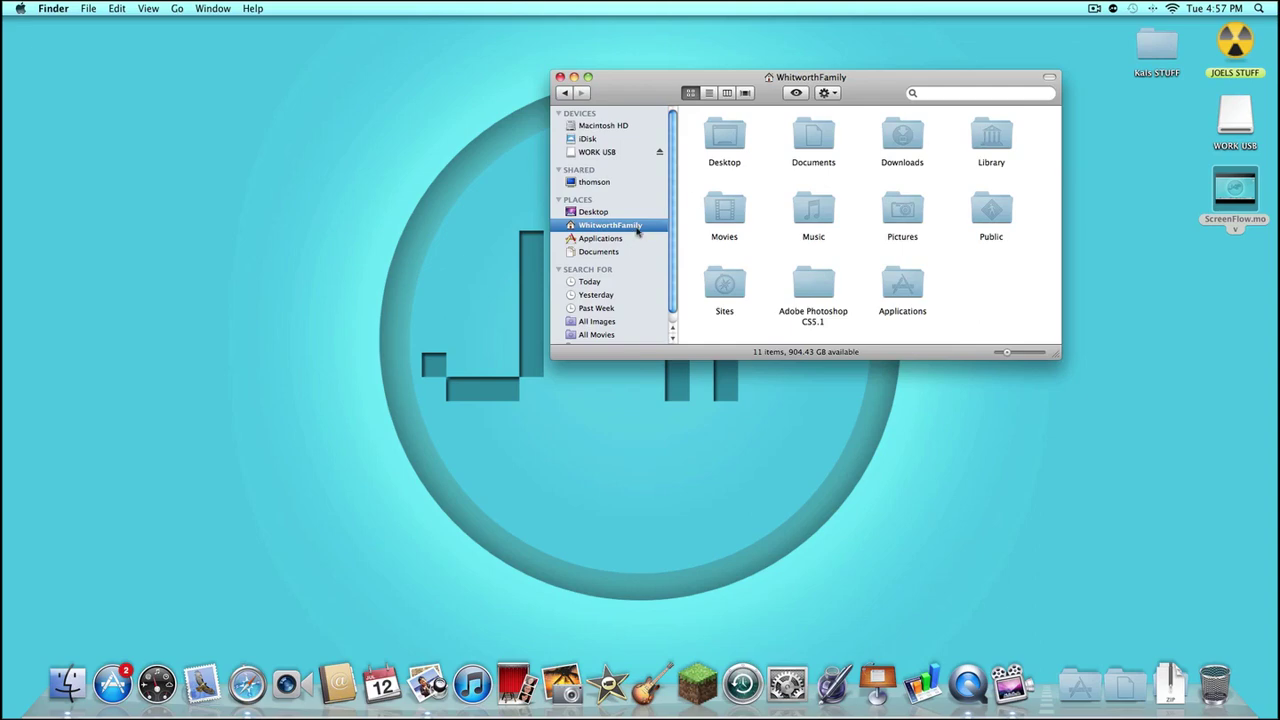
{"action": "double_click", "coordinate": [988, 139]}
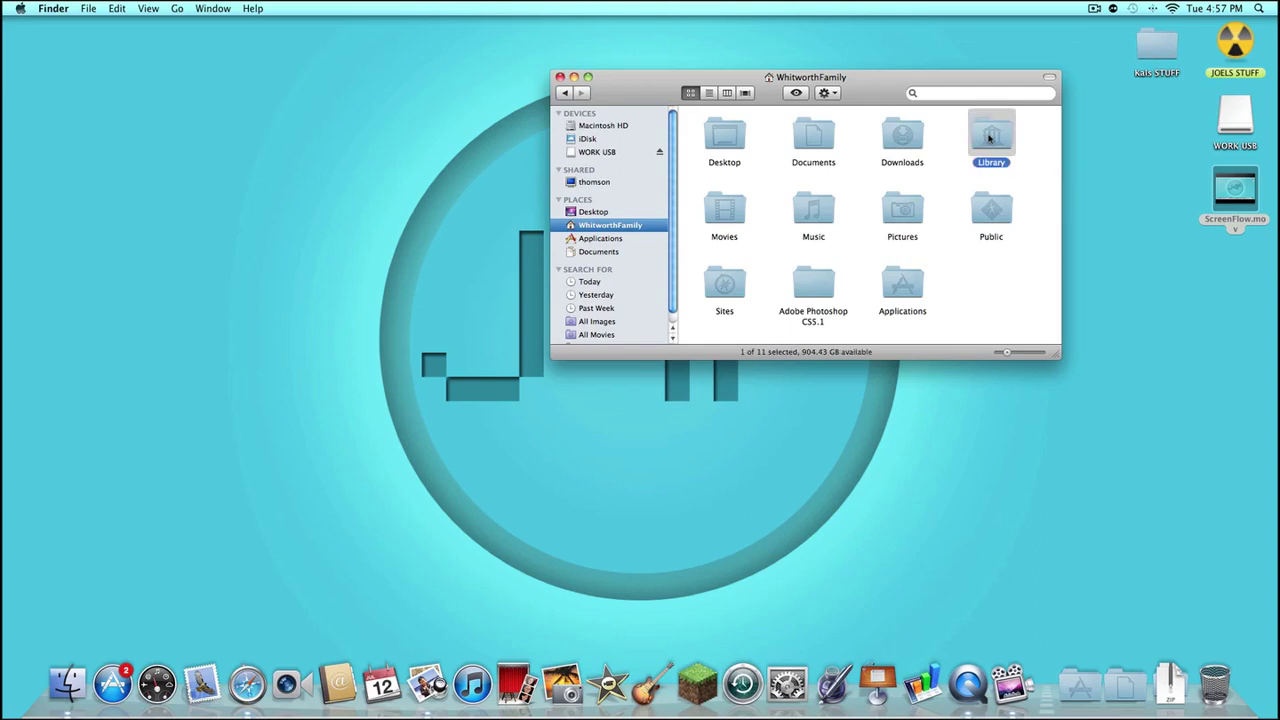
{"action": "double_click", "coordinate": [814, 140]}
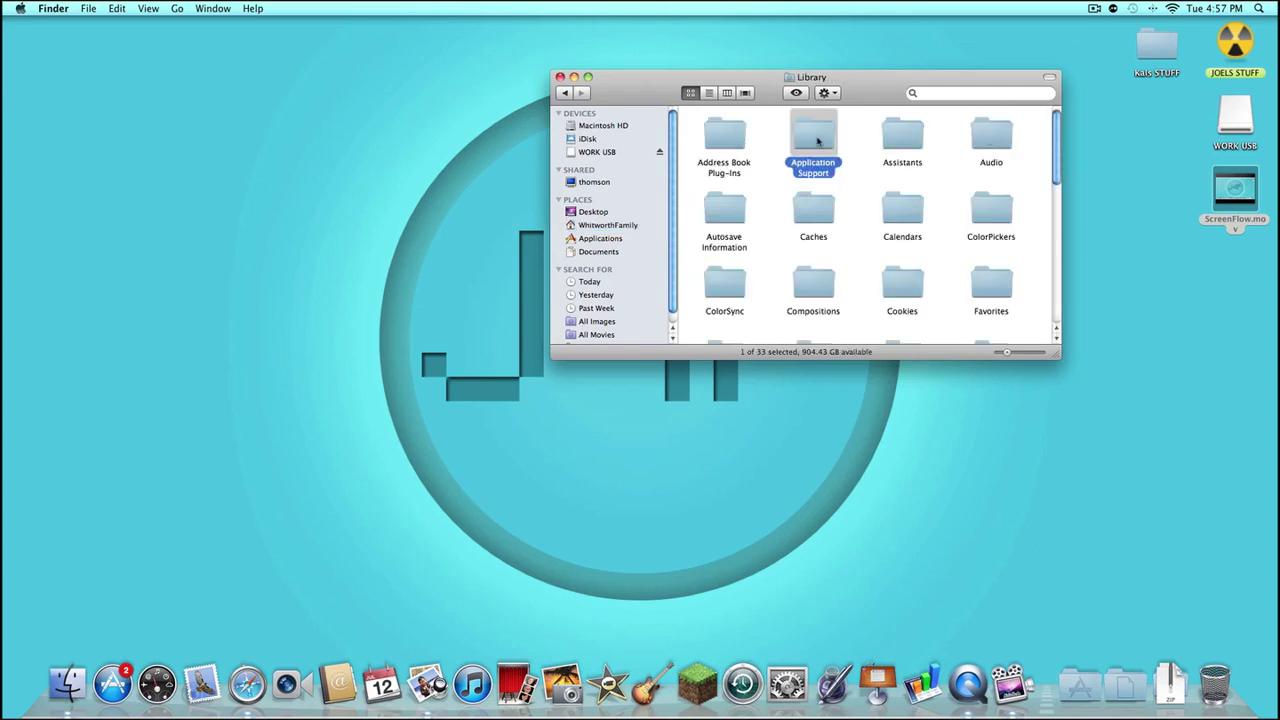
{"action": "scroll", "coordinate": [887, 152], "scroll_direction": "up", "scroll_amount": 3}
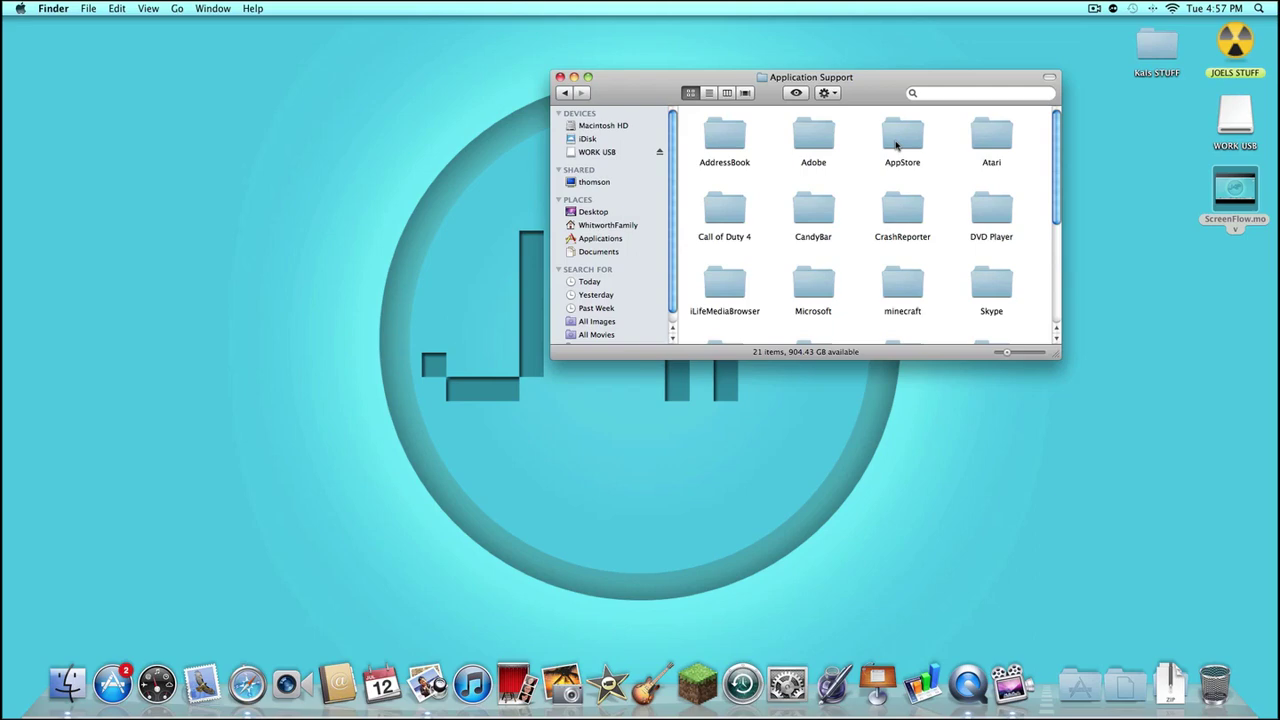
{"action": "scroll", "coordinate": [938, 150], "scroll_direction": "down", "scroll_amount": 4}
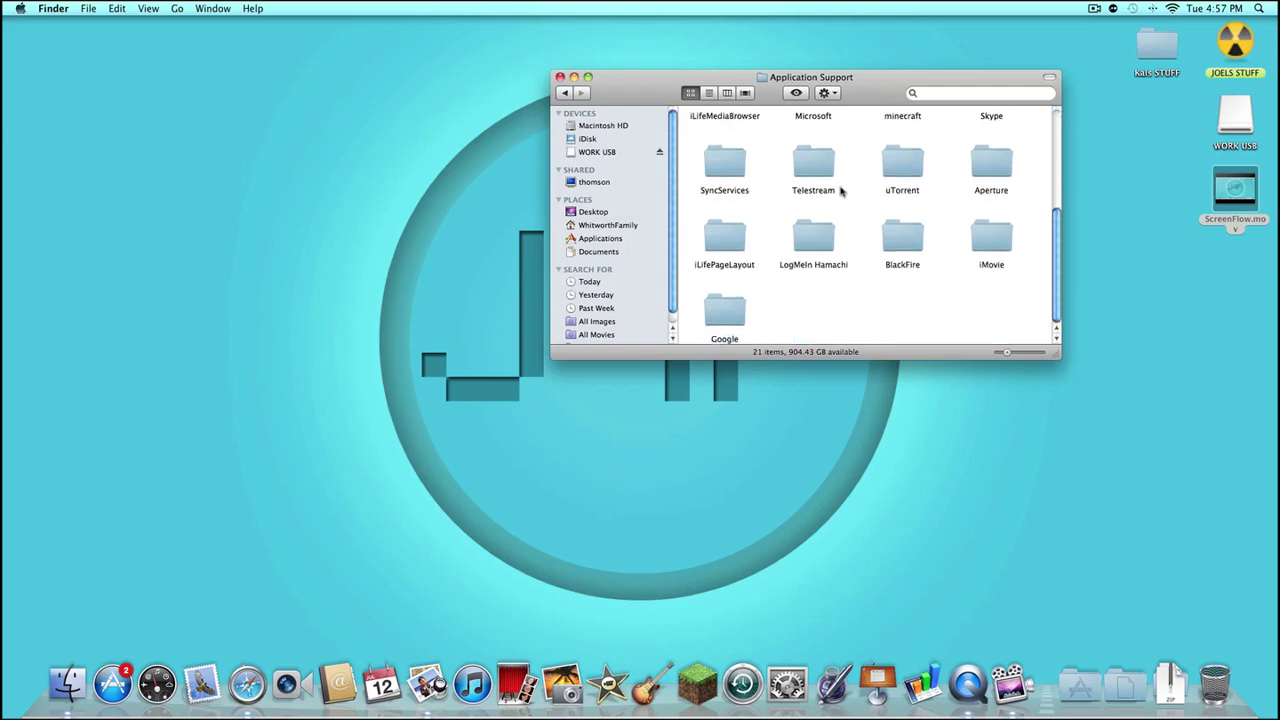
{"action": "scroll", "coordinate": [931, 176], "scroll_direction": "up", "scroll_amount": 2}
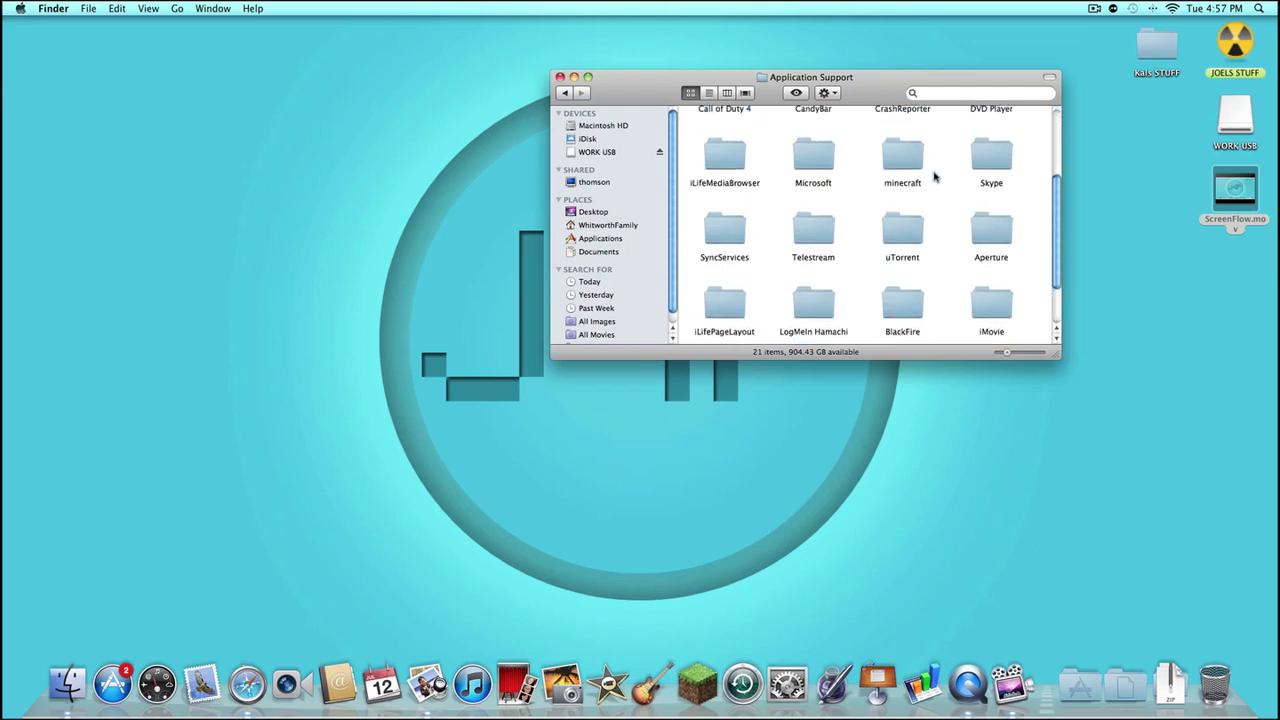
{"action": "double_click", "coordinate": [908, 163]}
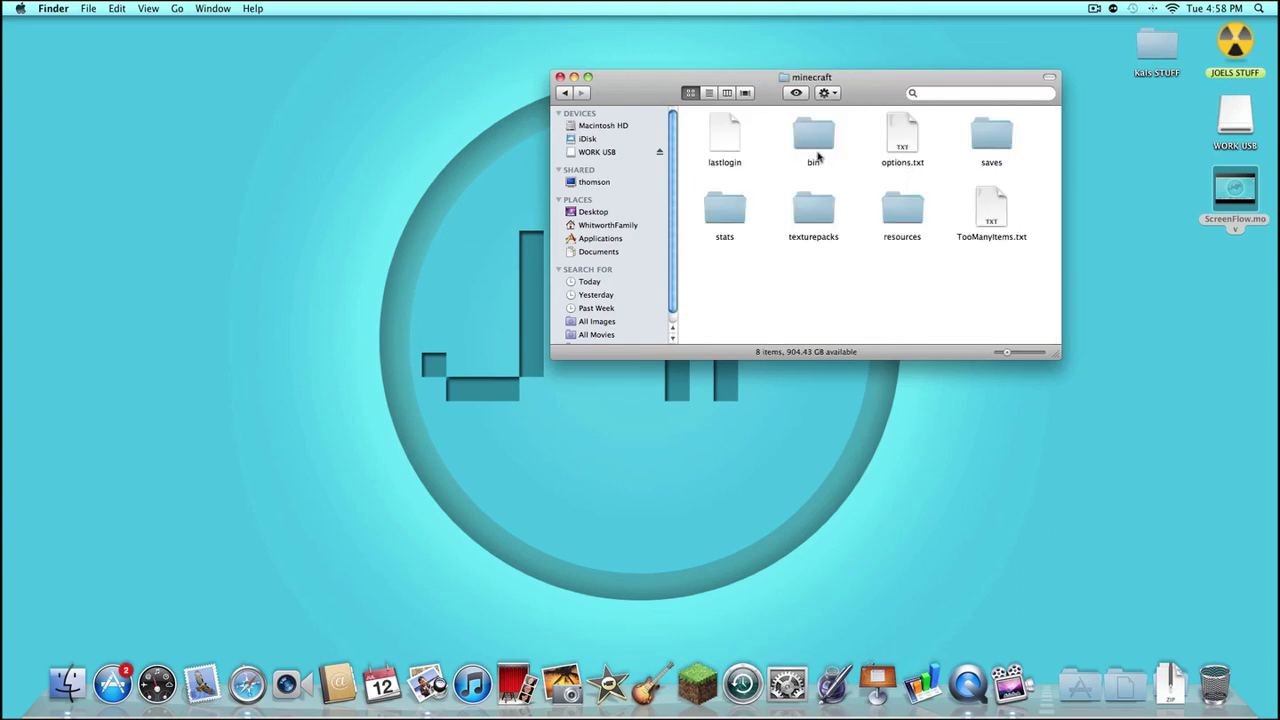
- Open bin and try renaming minecraft BACK-UP.jar to minecraft.jar
{"action": "double_click", "coordinate": [817, 152]}
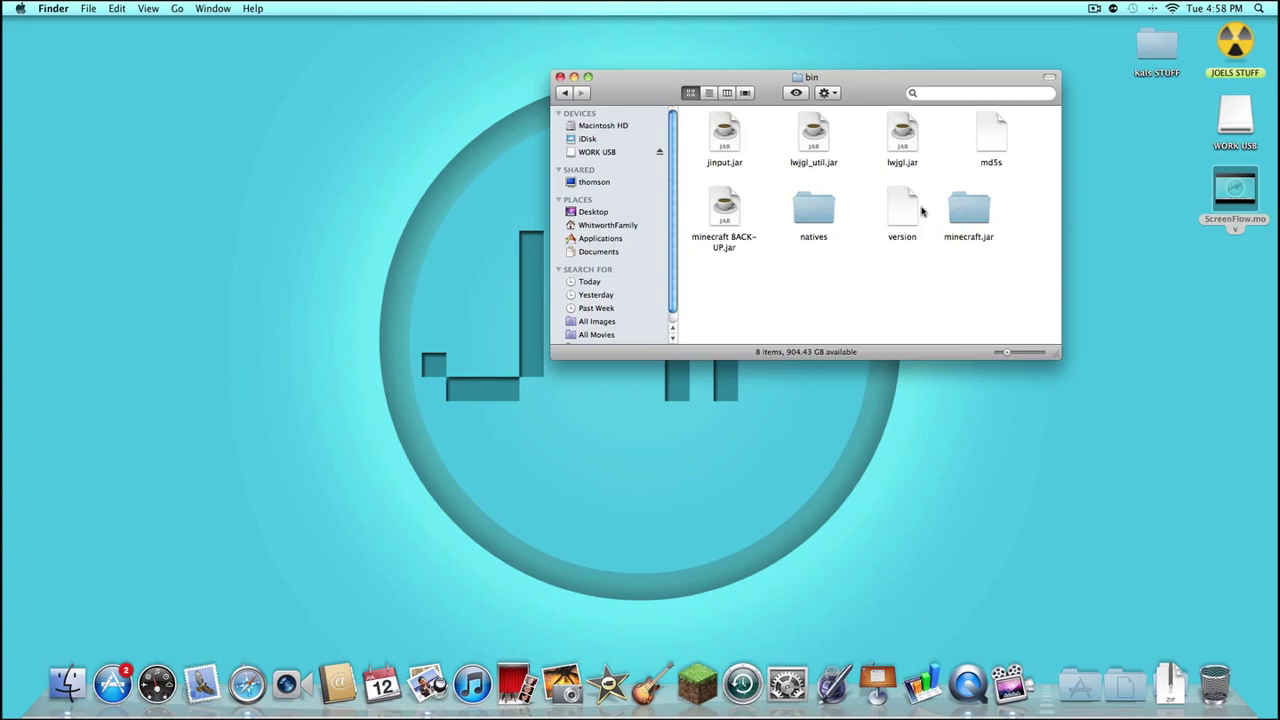
{"action": "left_click", "coordinate": [721, 250]}
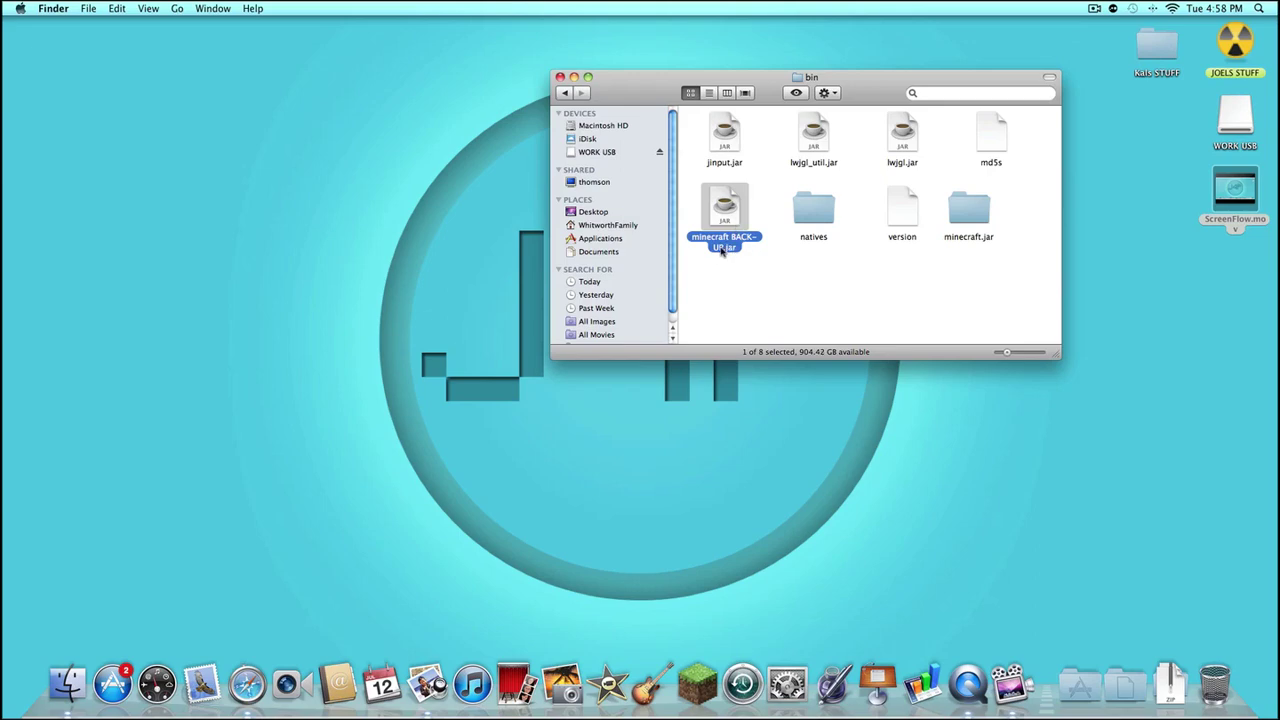
{"action": "left_click", "coordinate": [722, 250]}
{"action": "key", "text": "BackSpace"}
{"action": "key", "text": "BackSpace"}
{"action": "key", "text": "BackSpace"}
{"action": "key", "text": "BackSpace"}
{"action": "key", "text": "BackSpace"}
{"action": "key", "text": "BackSpace"}
{"action": "key", "text": "BackSpace"}
{"action": "key", "text": "BackSpace"}
{"action": "key", "text": "Return"}
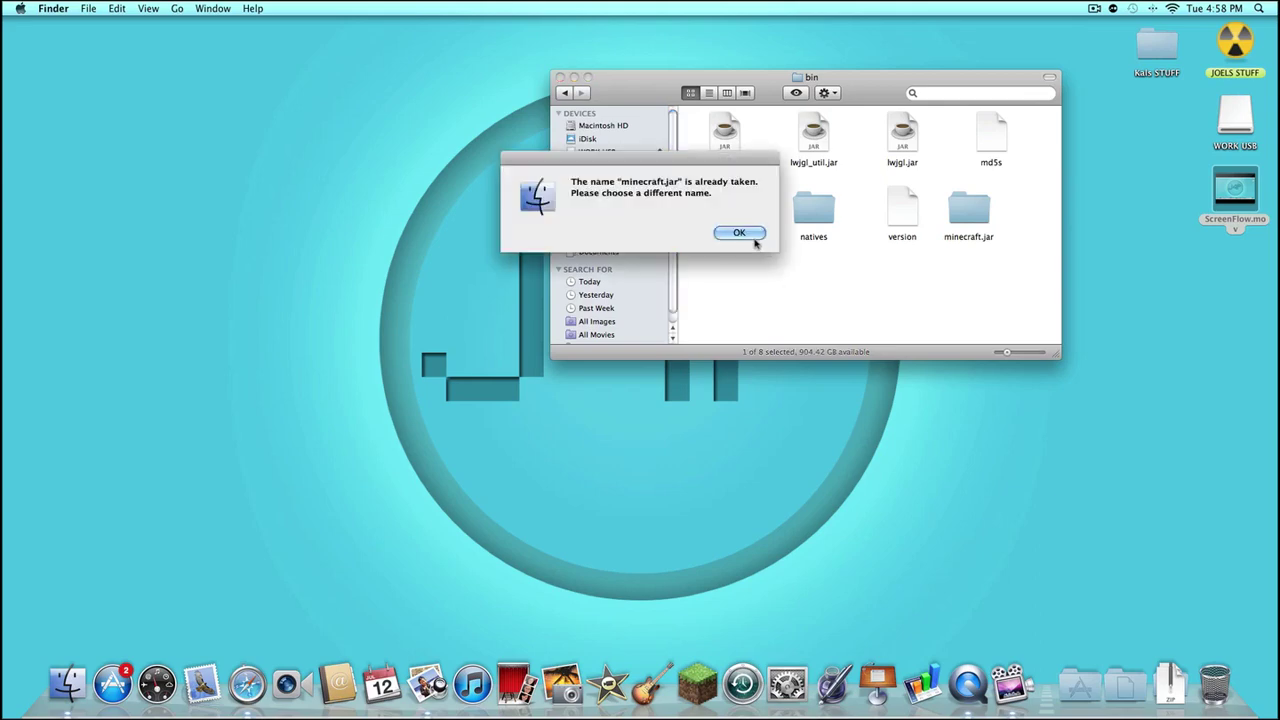
- Dismiss the 'name already taken' and 'could not be launched' alerts
{"action": "double_click", "coordinate": [752, 236]}
{"action": "left_click", "coordinate": [752, 236]}
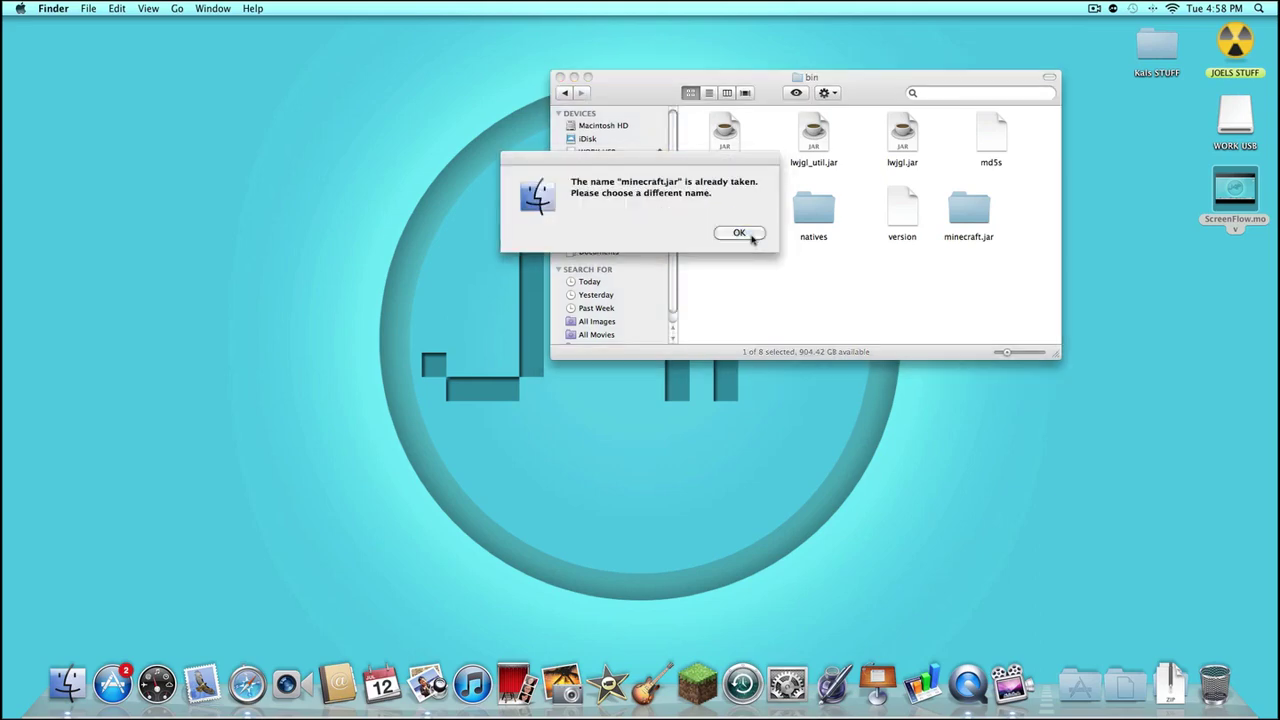
{"action": "left_click", "coordinate": [755, 238]}
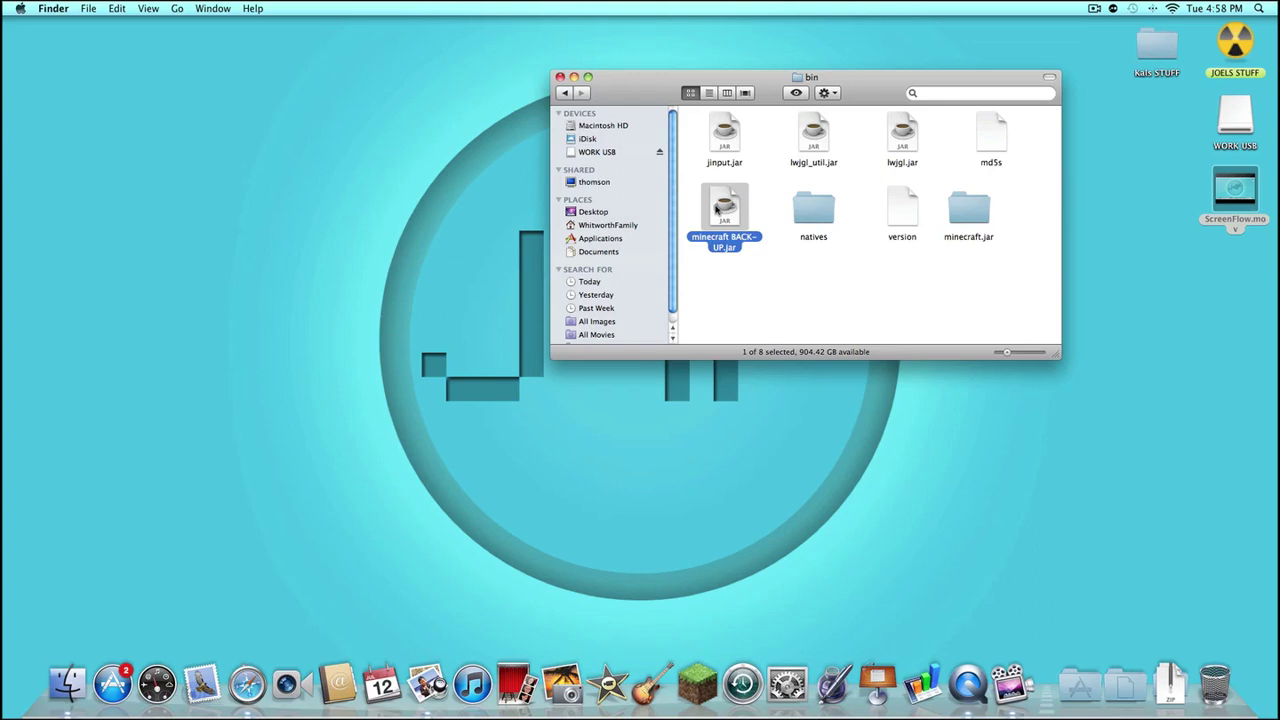
- Extract minecraft BACK-UP.jar with Archive Utility via Open With
{"action": "left_click_drag", "start_coordinate": [826, 79], "coordinate": [810, 80]}
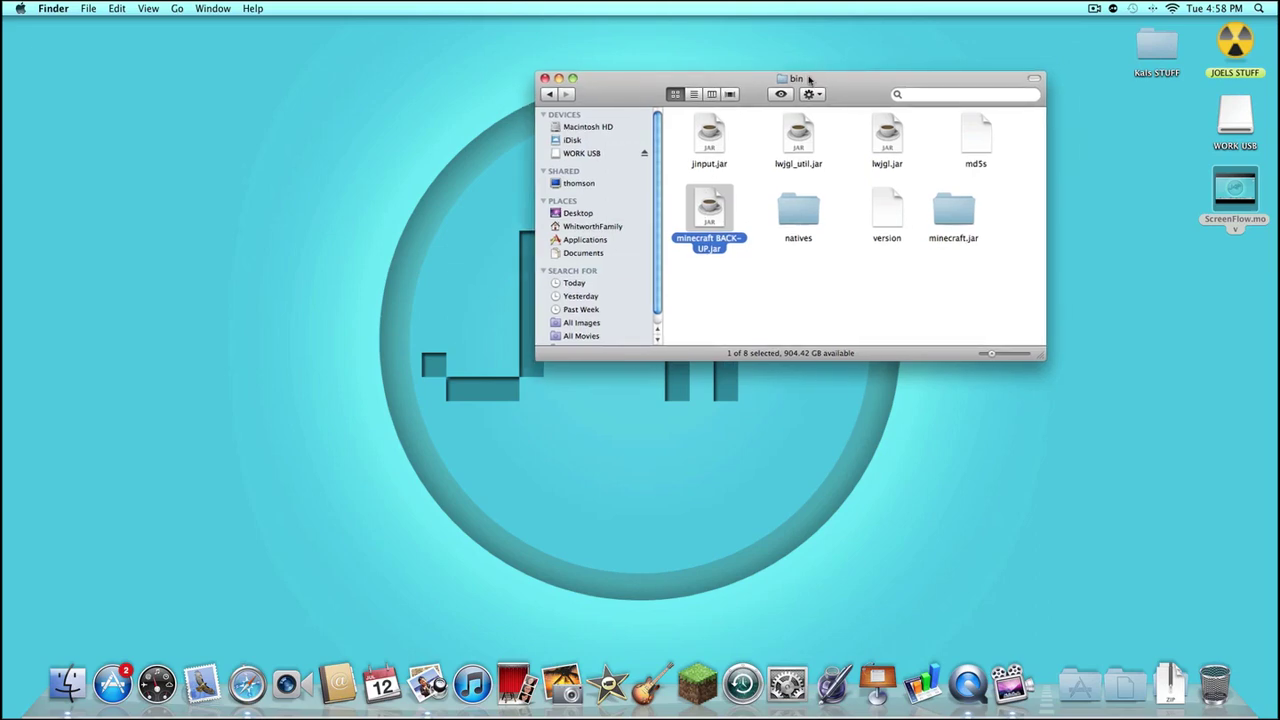
{"action": "right_click", "coordinate": [713, 212]}
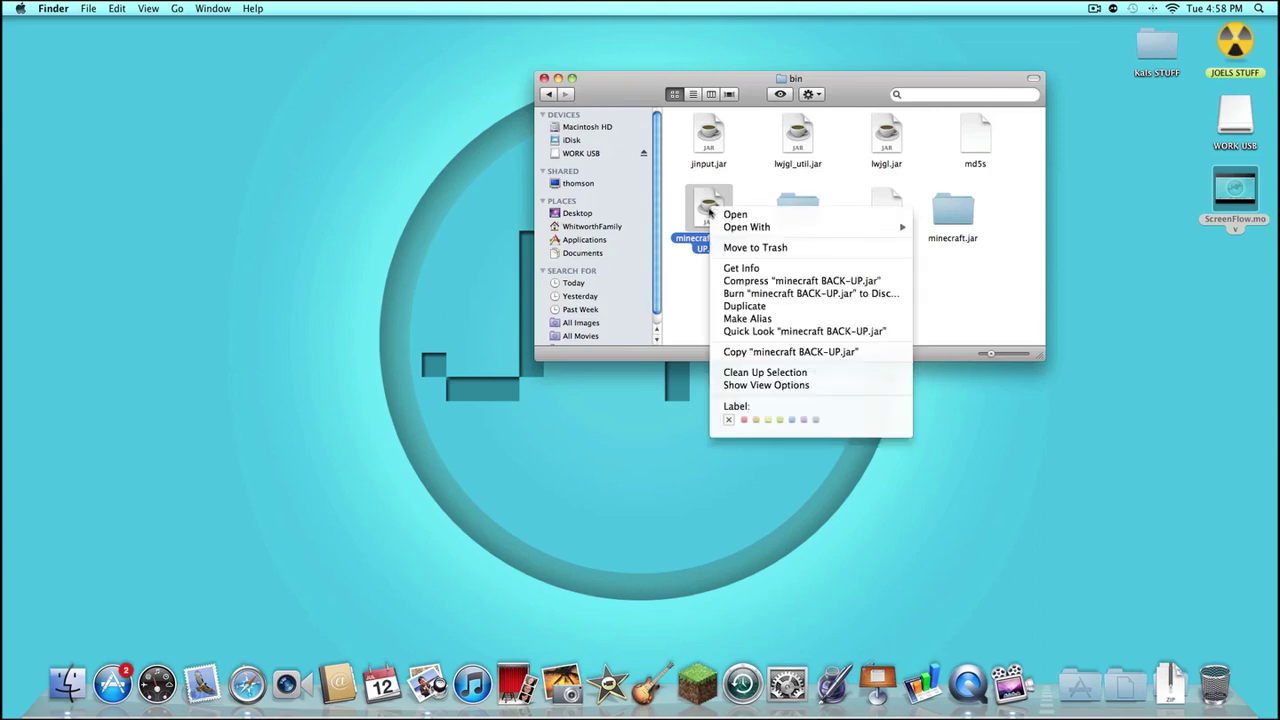
{"action": "mouse_move", "coordinate": [747, 233]}
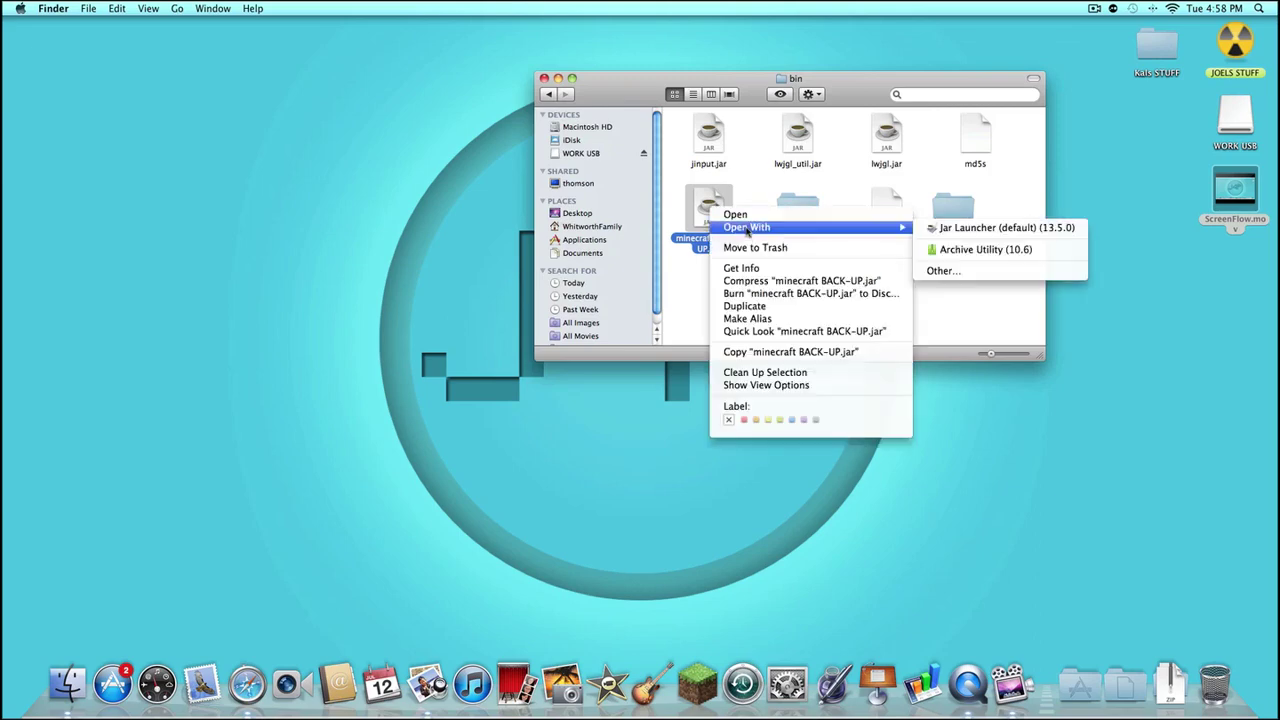
{"action": "left_click", "coordinate": [946, 250]}
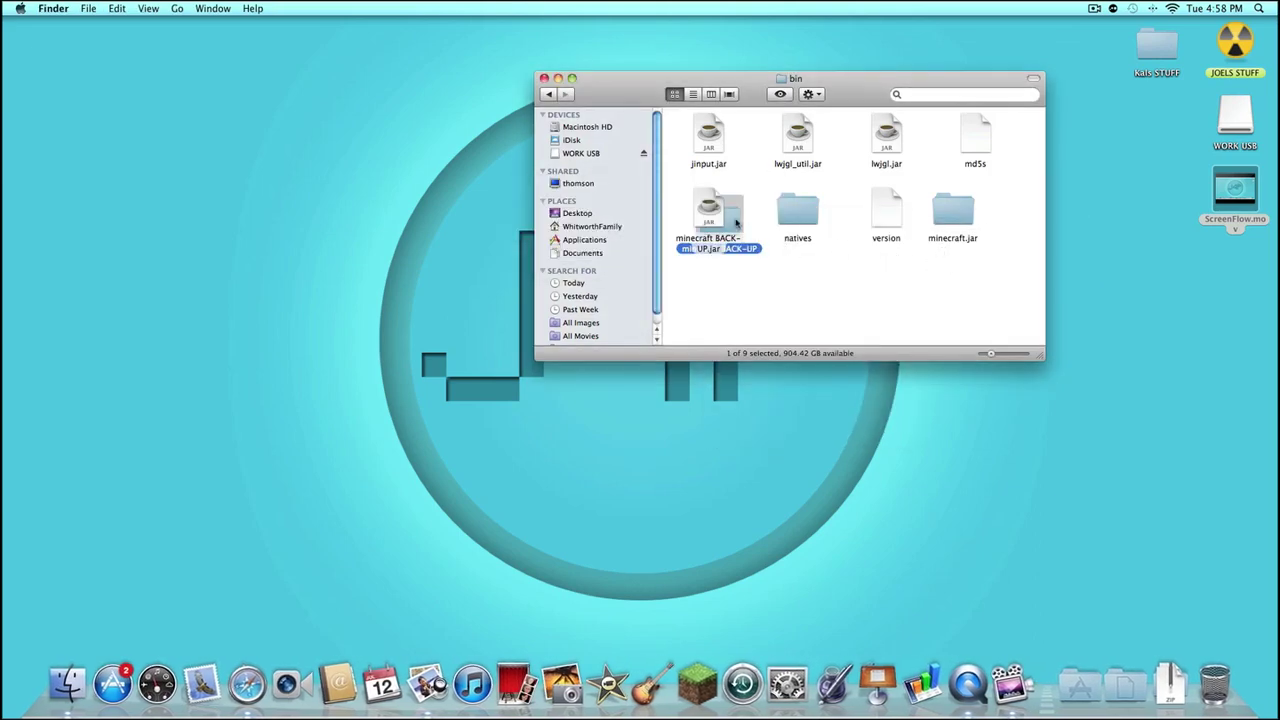
- Rename the extracted minecraft BACK-UP folder to minecraft and open it
{"action": "left_click_drag", "start_coordinate": [737, 224], "coordinate": [858, 285]}
{"action": "left_click", "coordinate": [905, 288]}
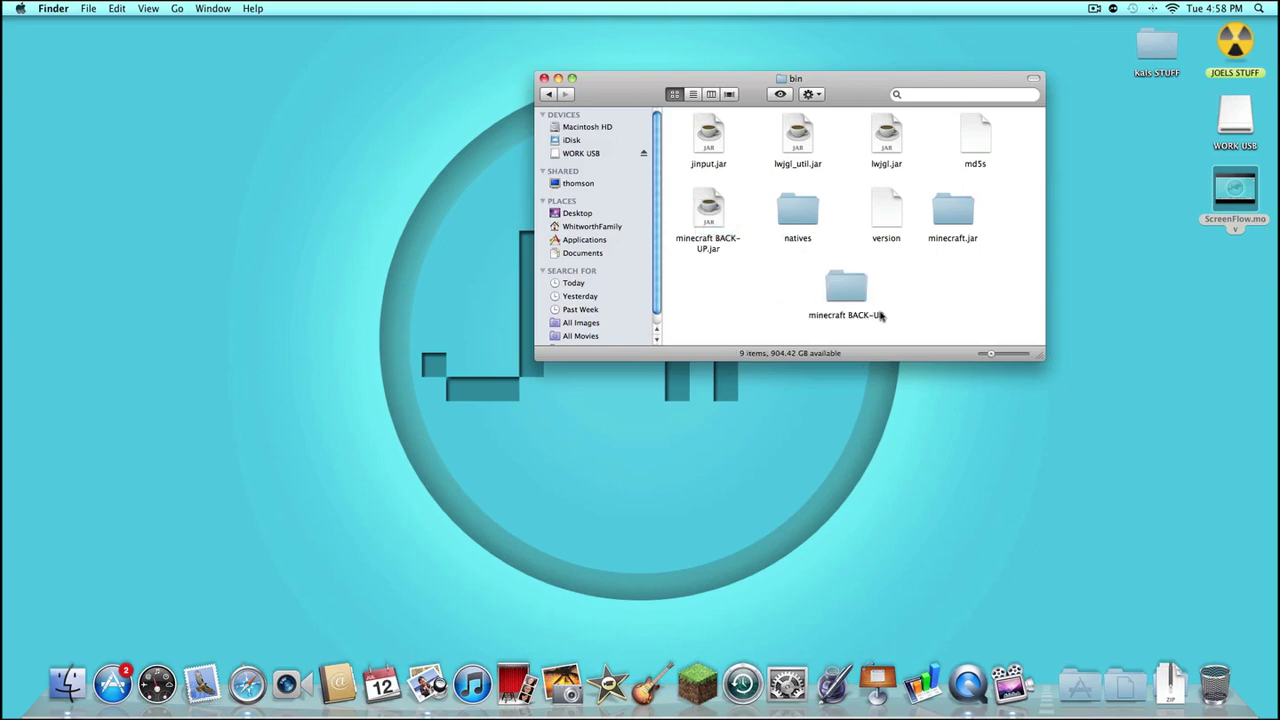
{"action": "left_click", "coordinate": [882, 316]}
{"action": "left_click", "coordinate": [884, 316]}
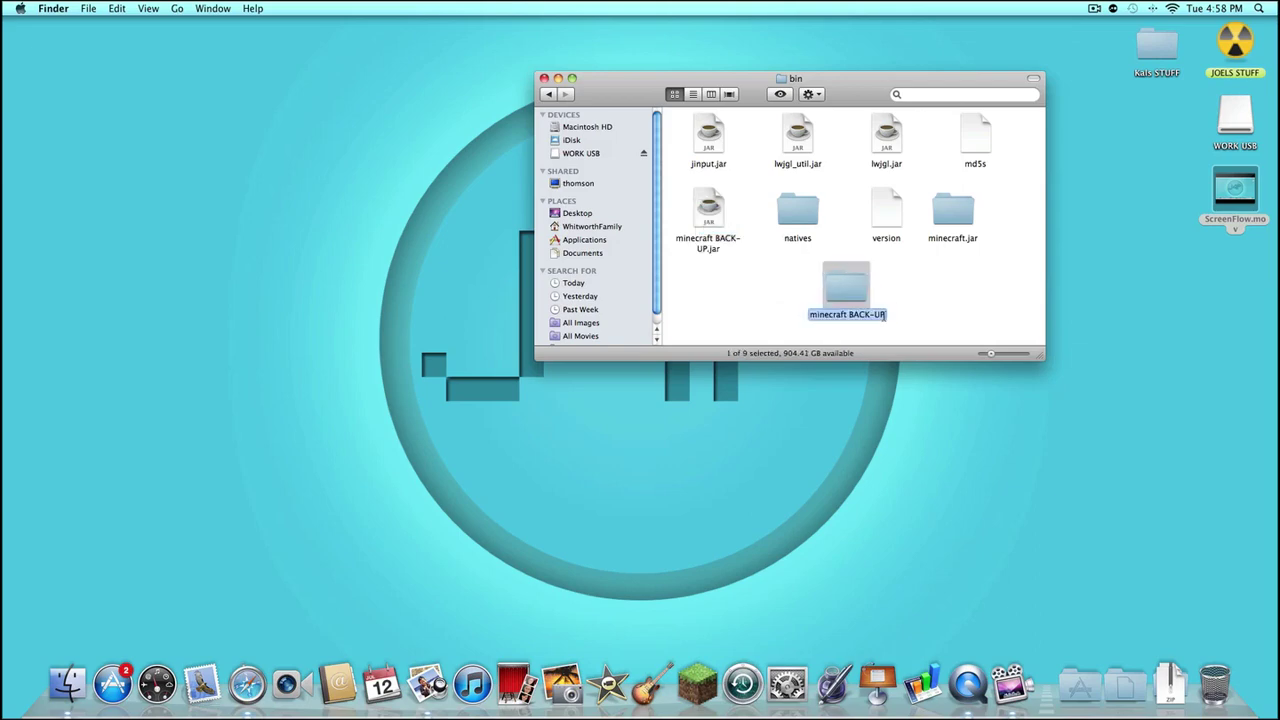
{"action": "left_click", "coordinate": [884, 315]}
{"action": "key", "text": "BackSpace"}
{"action": "key", "text": "BackSpace"}
{"action": "key", "text": "BackSpace"}
{"action": "key", "text": "BackSpace"}
{"action": "key", "text": "BackSpace"}
{"action": "key", "text": "BackSpace"}
{"action": "key", "text": "BackSpace"}
{"action": "key", "text": "BackSpace"}
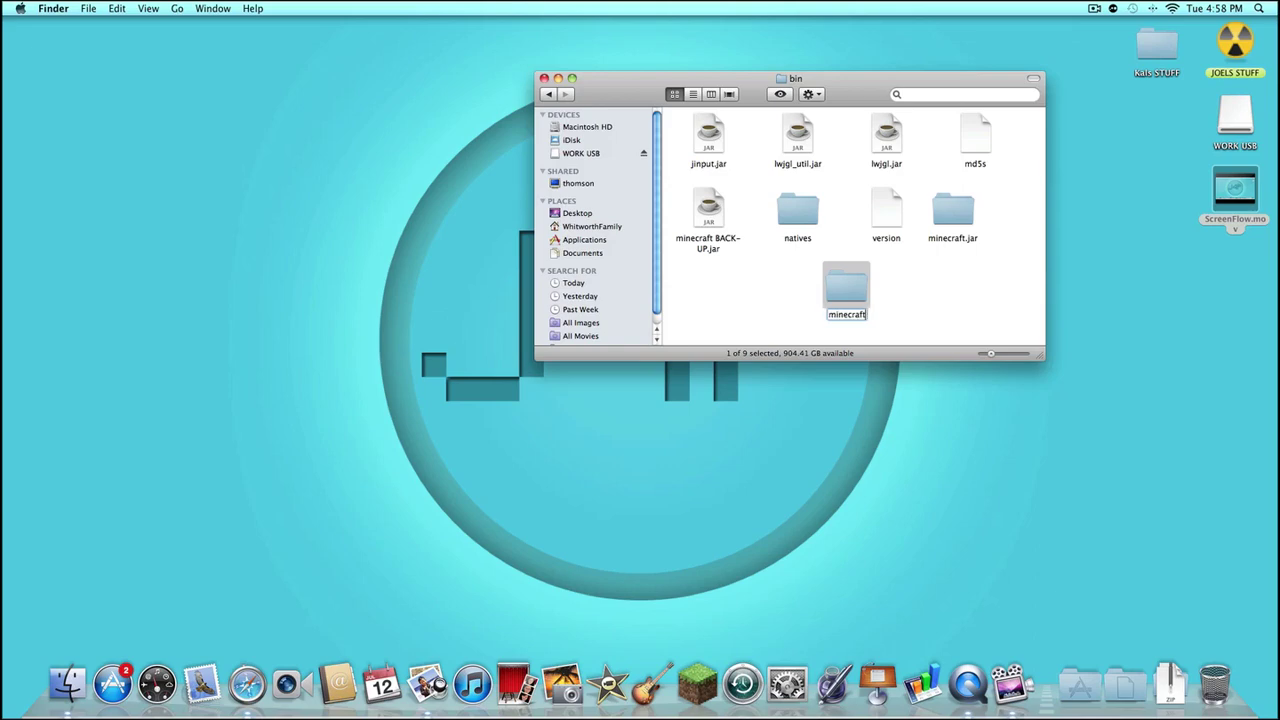
{"action": "key", "text": "Return"}
{"action": "double_click", "coordinate": [855, 291]}
- Paste the class files into minecraft, replacing id.class, then go back to bin
{"action": "scroll", "coordinate": [851, 199], "scroll_direction": "down", "scroll_amount": 3}
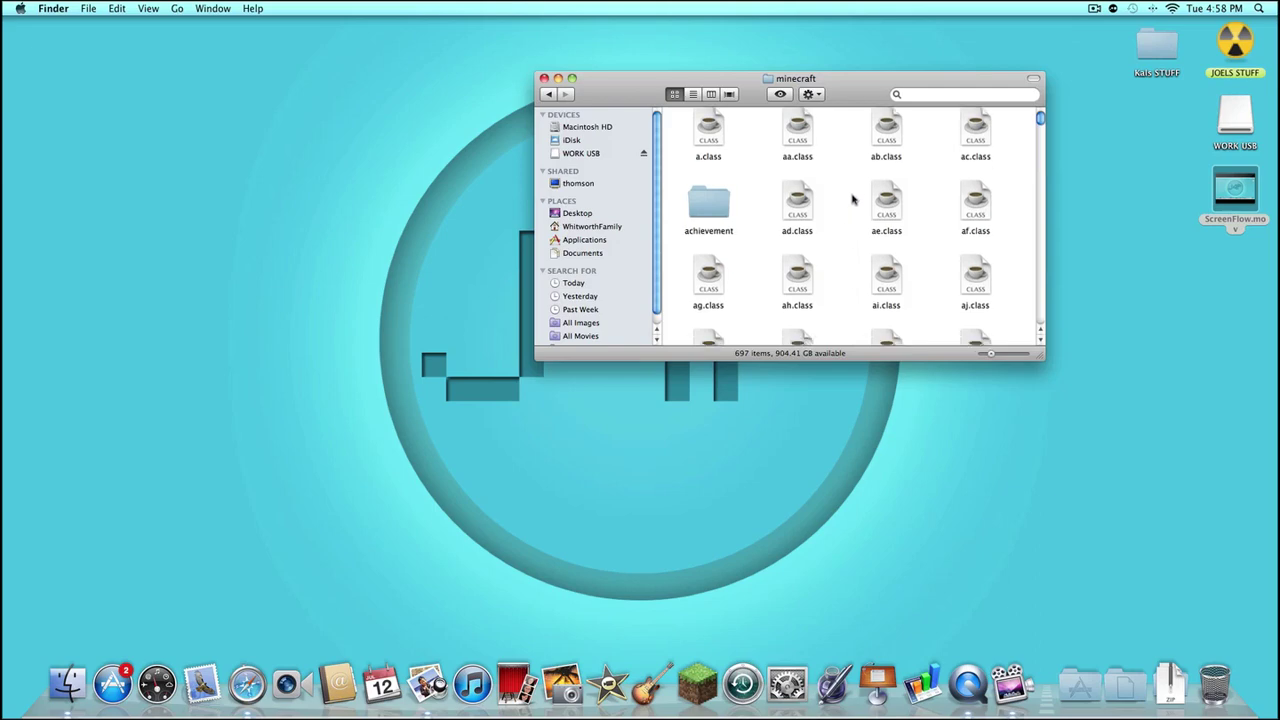
{"action": "scroll", "coordinate": [852, 199], "scroll_direction": "down", "scroll_amount": 15}
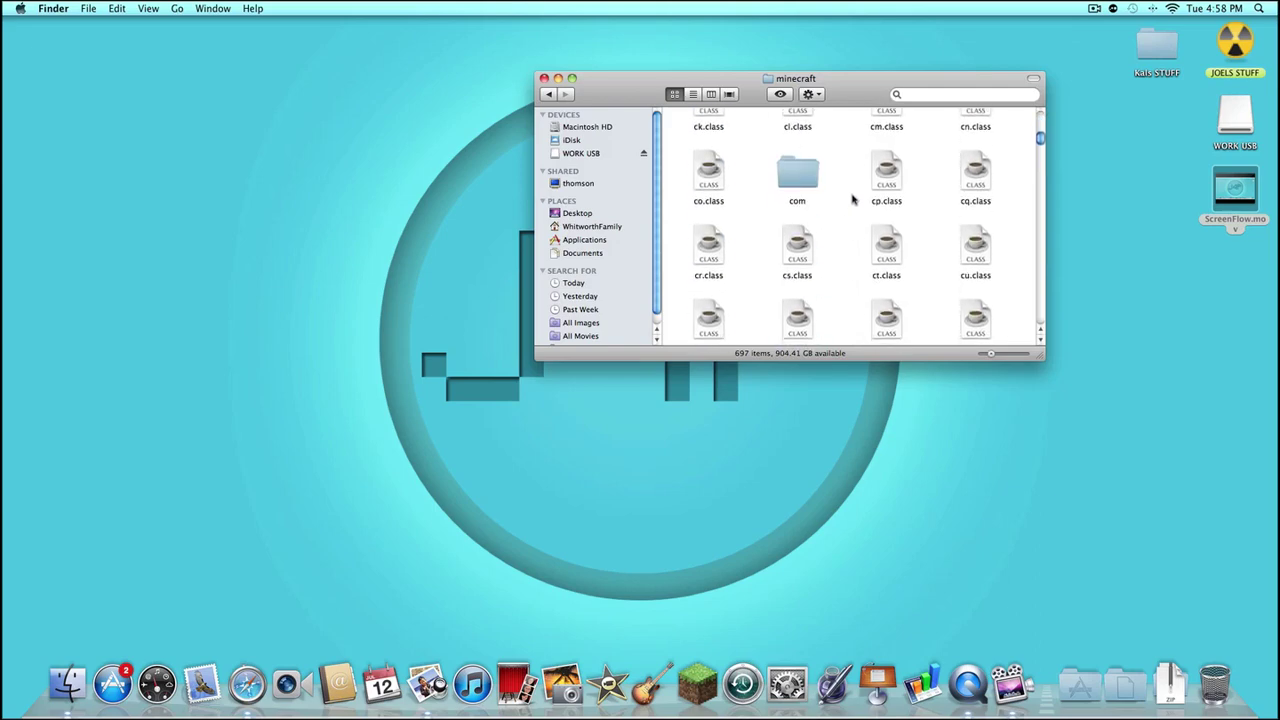
{"action": "scroll", "coordinate": [852, 199], "scroll_direction": "down", "scroll_amount": 4}
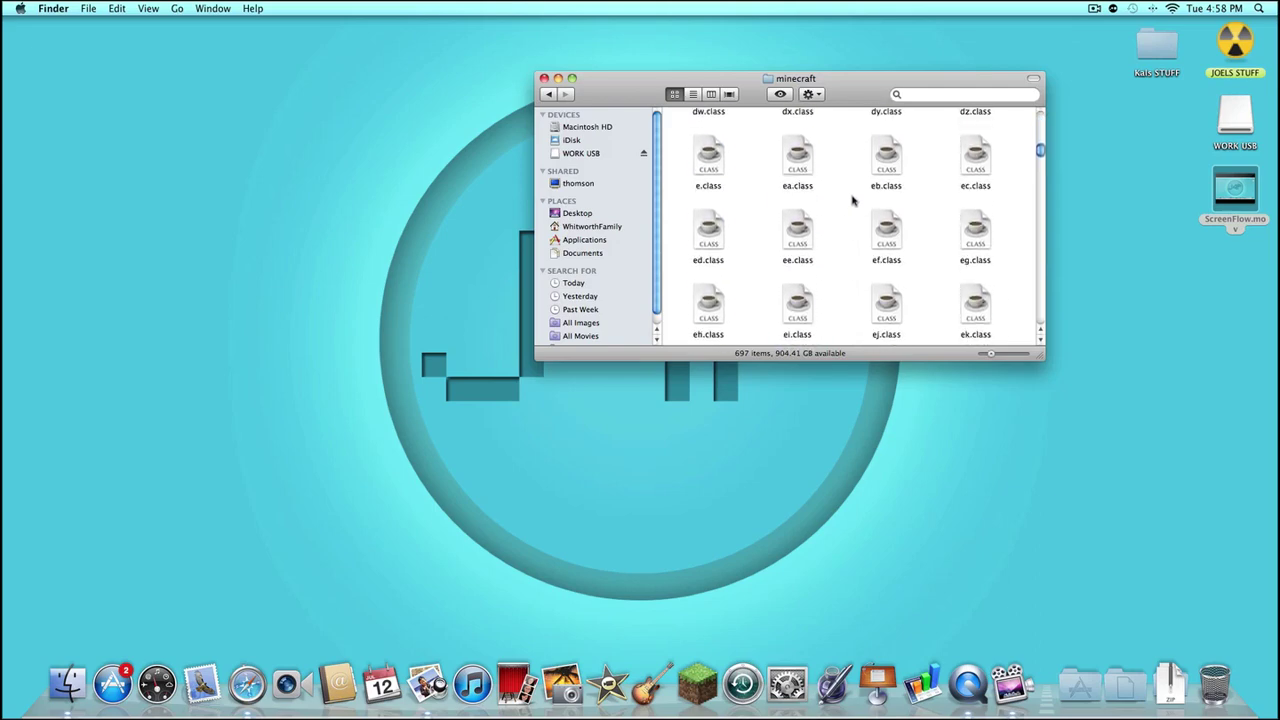
{"action": "key", "text": "super+v"}
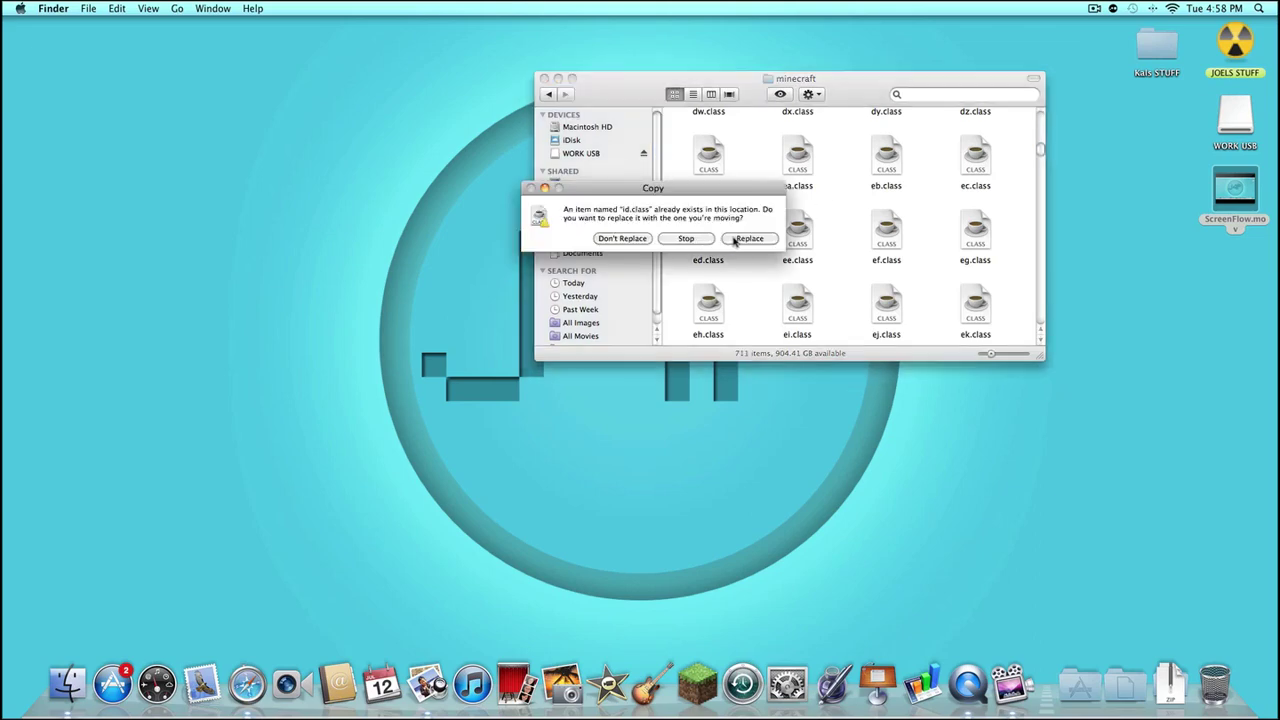
{"action": "left_click", "coordinate": [748, 239]}
{"action": "scroll", "coordinate": [785, 185], "scroll_direction": "down", "scroll_amount": 10}
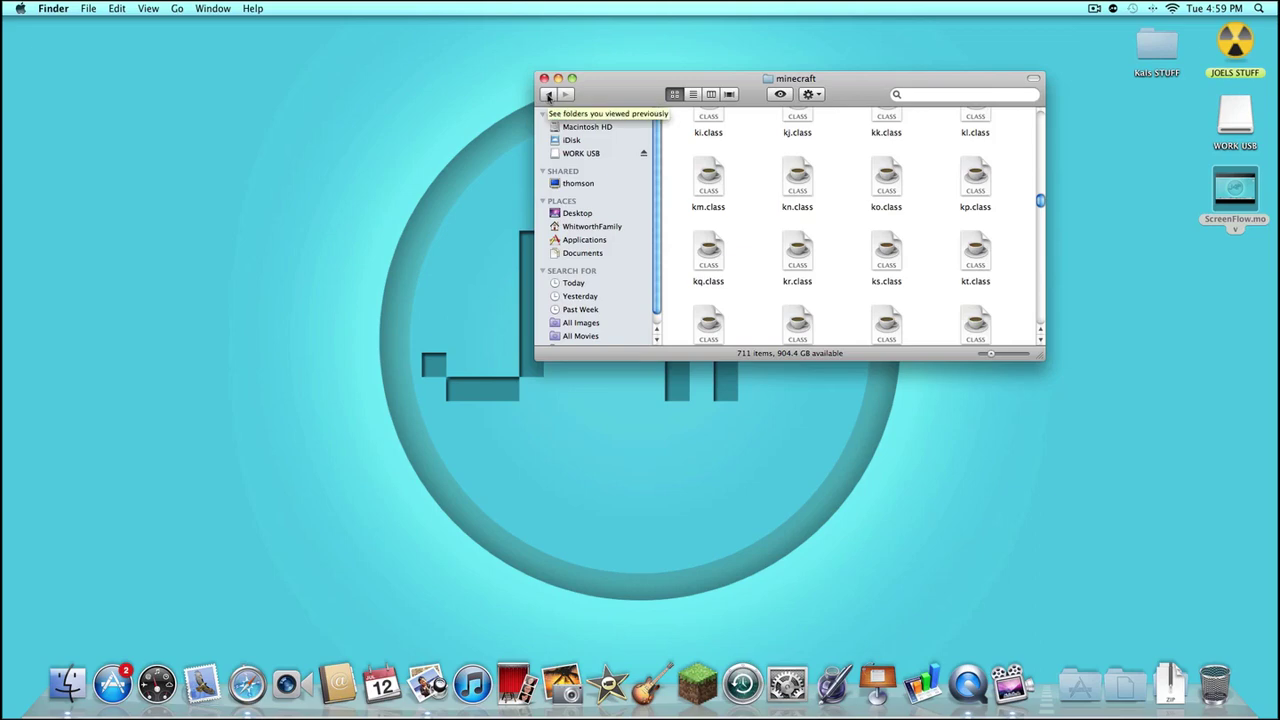
{"action": "left_click", "coordinate": [548, 95]}
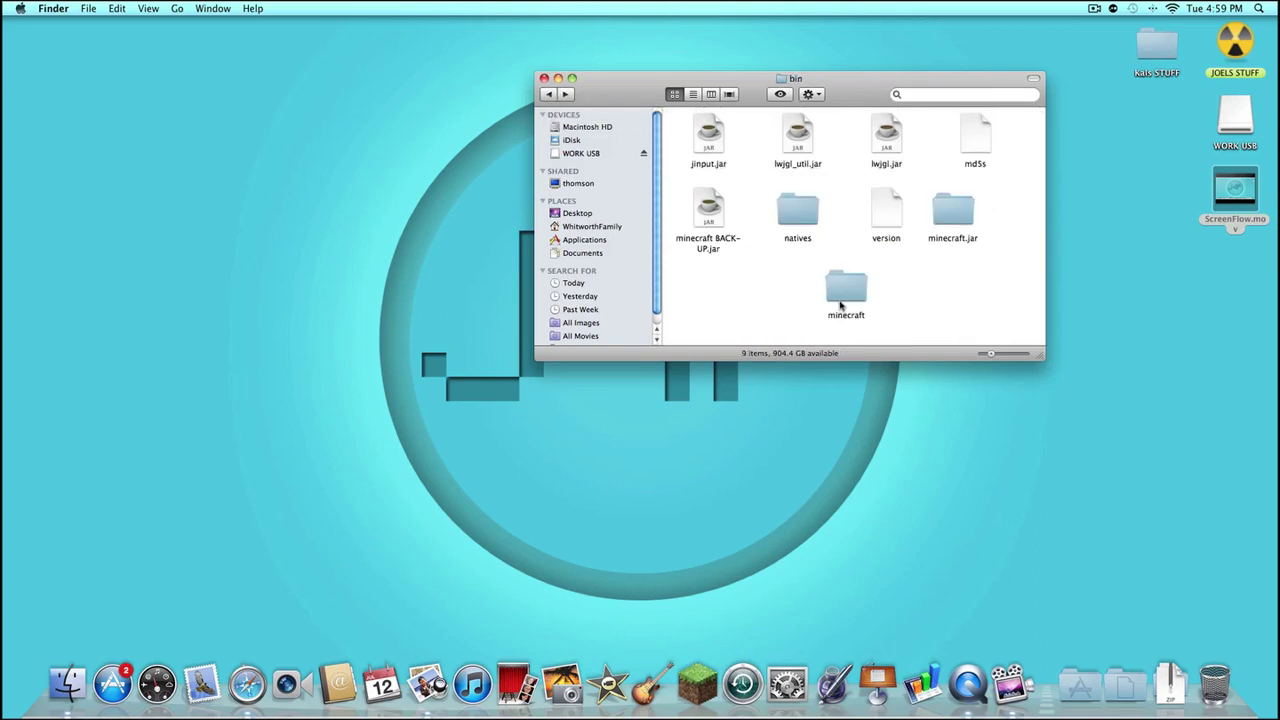
- Adjust the minecraft folder's name and drag it out of bin, leaving minecraft.jar
{"action": "left_click_drag", "start_coordinate": [846, 293], "coordinate": [777, 275]}
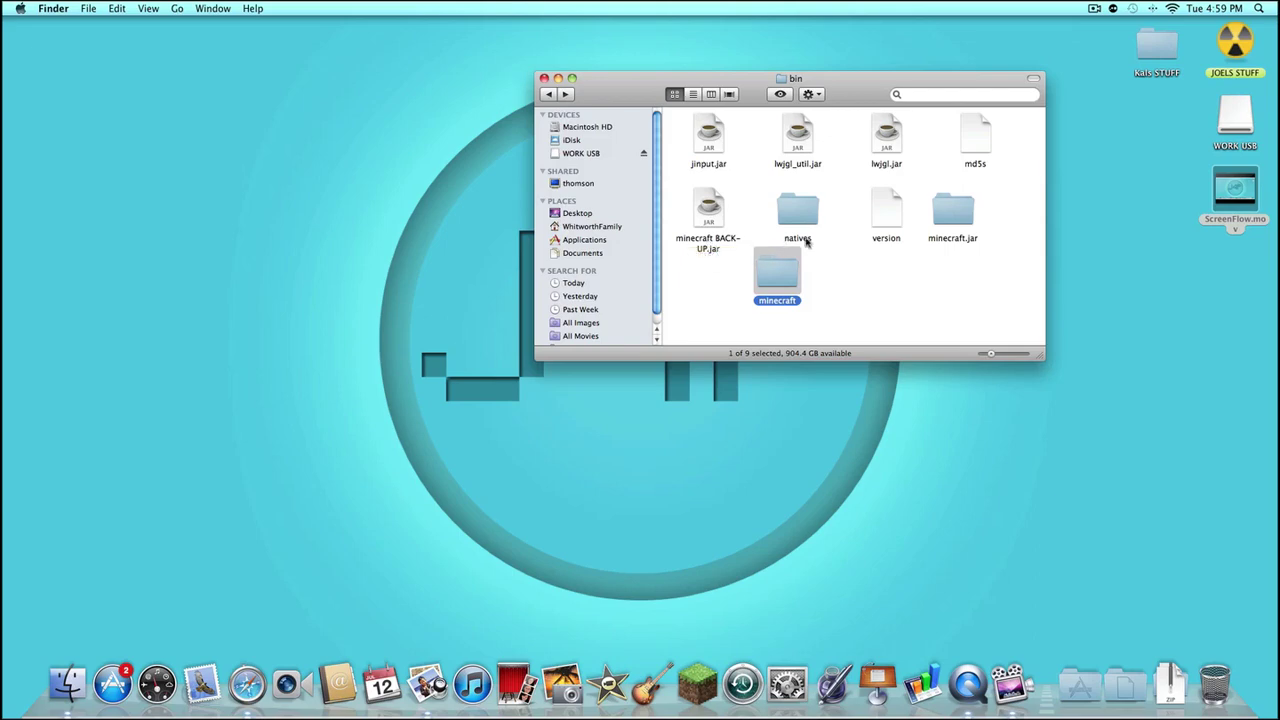
{"action": "left_click_drag", "start_coordinate": [785, 271], "coordinate": [874, 312]}
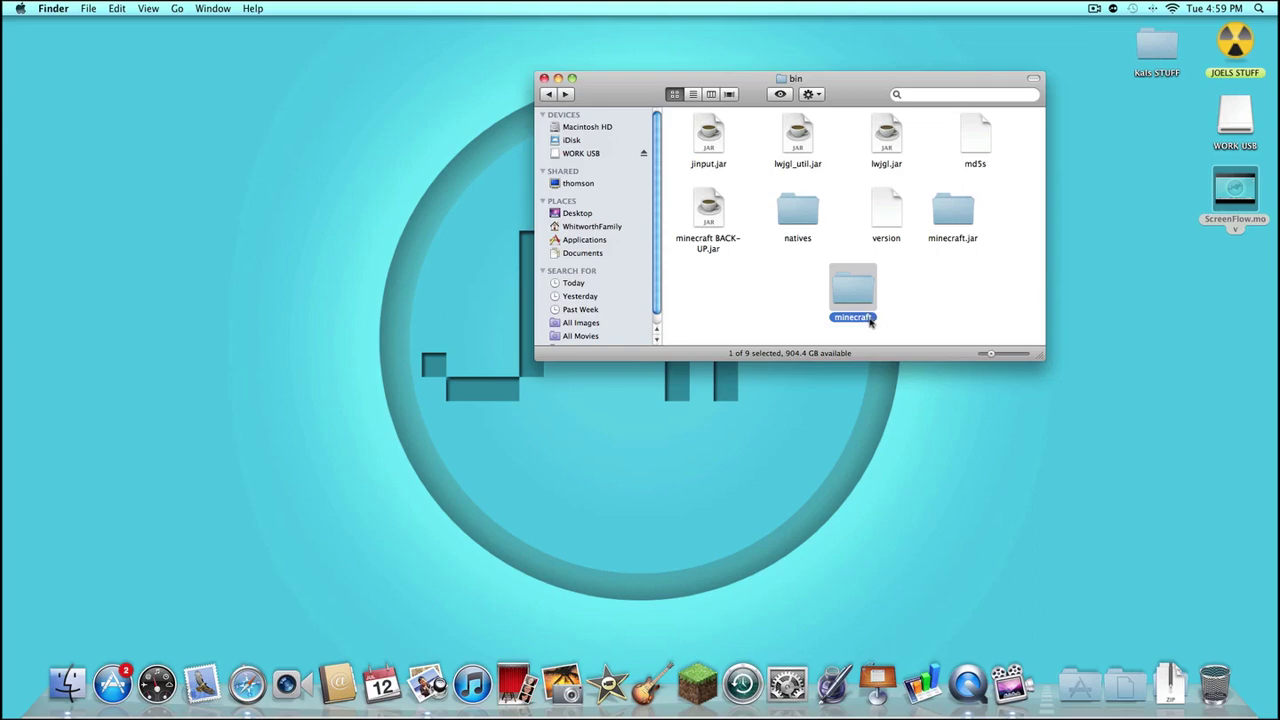
{"action": "left_click", "coordinate": [869, 318]}
{"action": "left_click", "coordinate": [873, 316]}
{"action": "type", "text": ".jar"}
{"action": "key", "text": "BackSpace"}
{"action": "key", "text": "BackSpace"}
{"action": "key", "text": "BackSpace"}
{"action": "key", "text": "BackSpace"}
{"action": "key", "text": "Return"}
{"action": "left_click_drag", "start_coordinate": [857, 292], "coordinate": [1214, 684]}
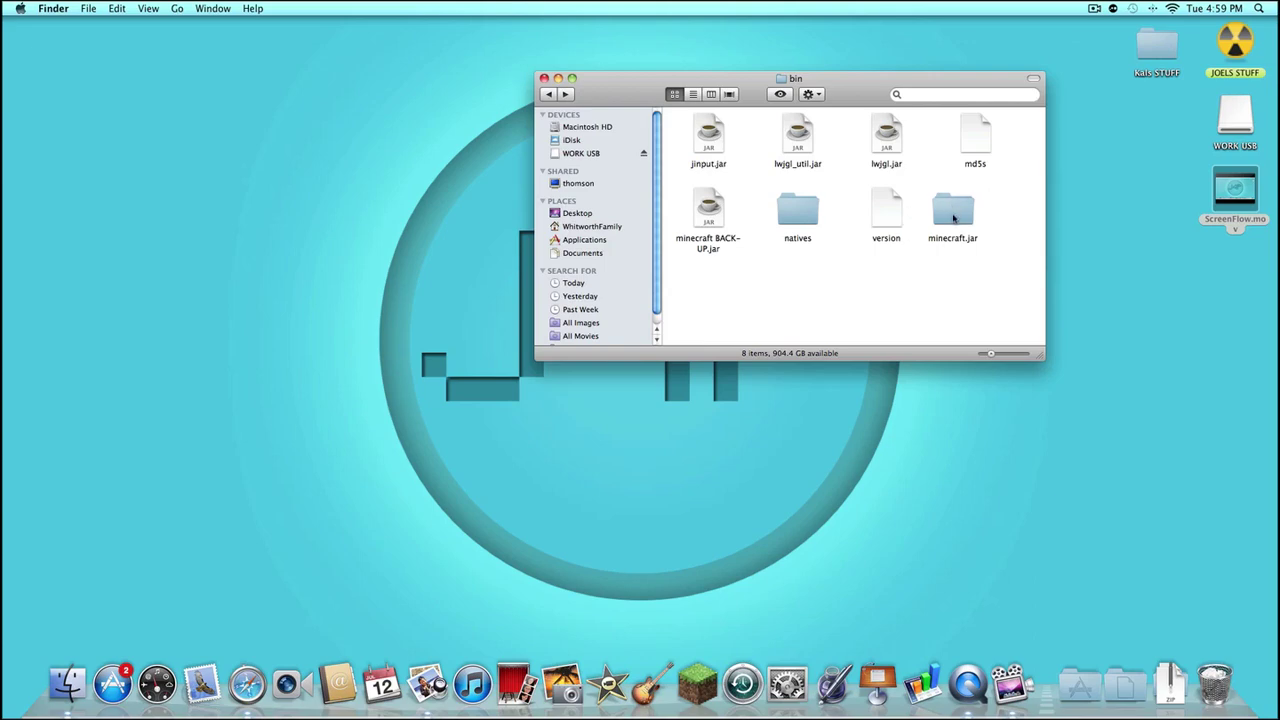
{"action": "double_click", "coordinate": [955, 212]}
{"action": "scroll", "coordinate": [835, 205], "scroll_direction": "down", "scroll_amount": 20}
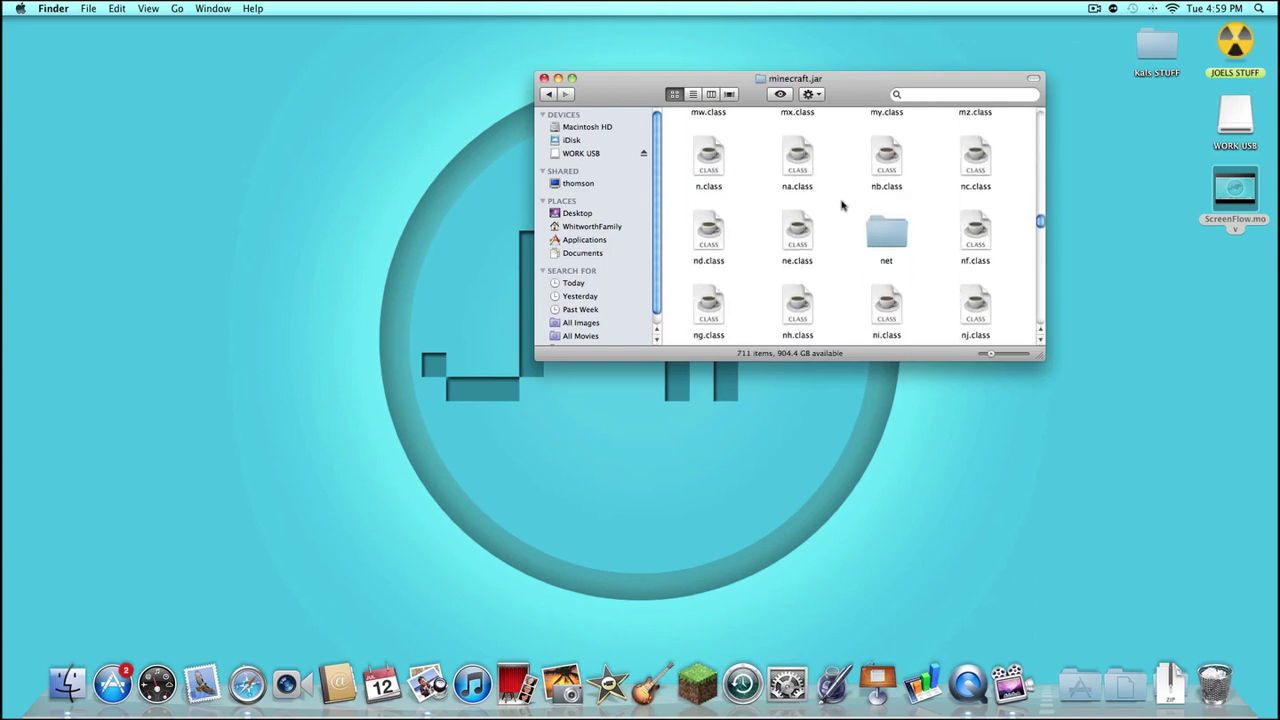
{"action": "scroll", "coordinate": [842, 206], "scroll_direction": "down", "scroll_amount": 5}
{"action": "scroll", "coordinate": [842, 206], "scroll_direction": "up", "scroll_amount": 10}
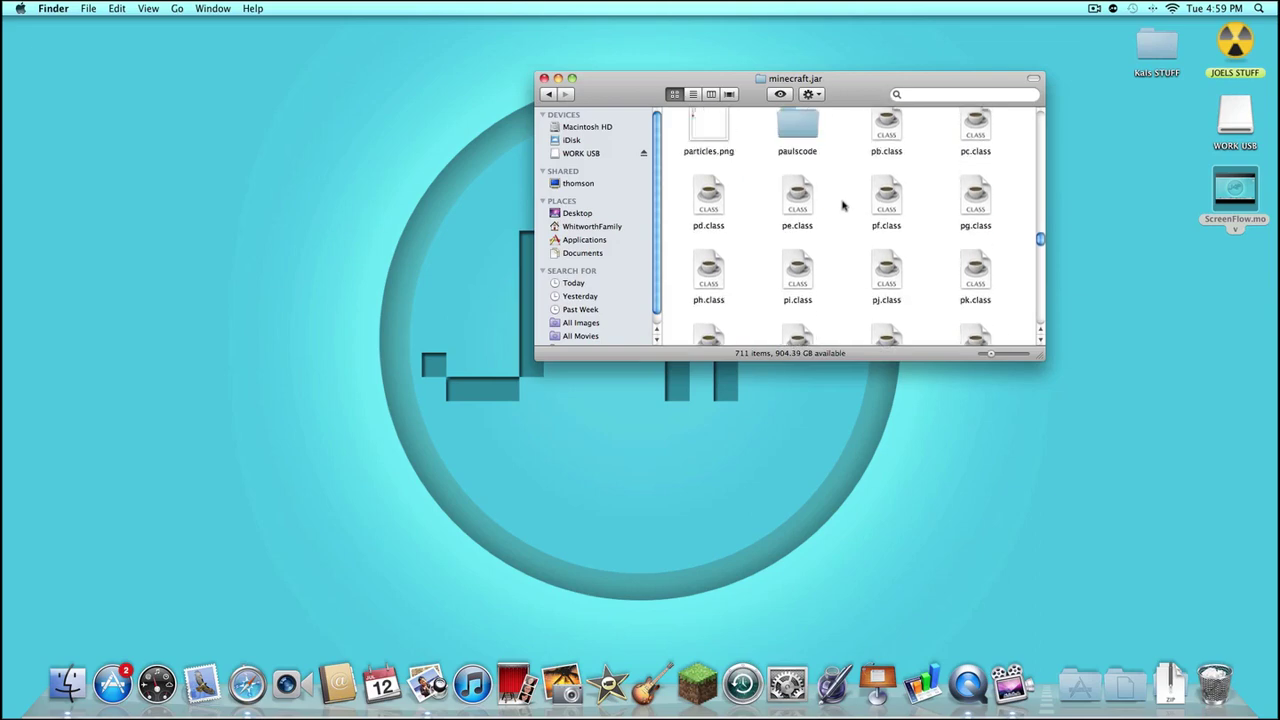
{"action": "scroll", "coordinate": [835, 200], "scroll_direction": "up", "scroll_amount": 5}
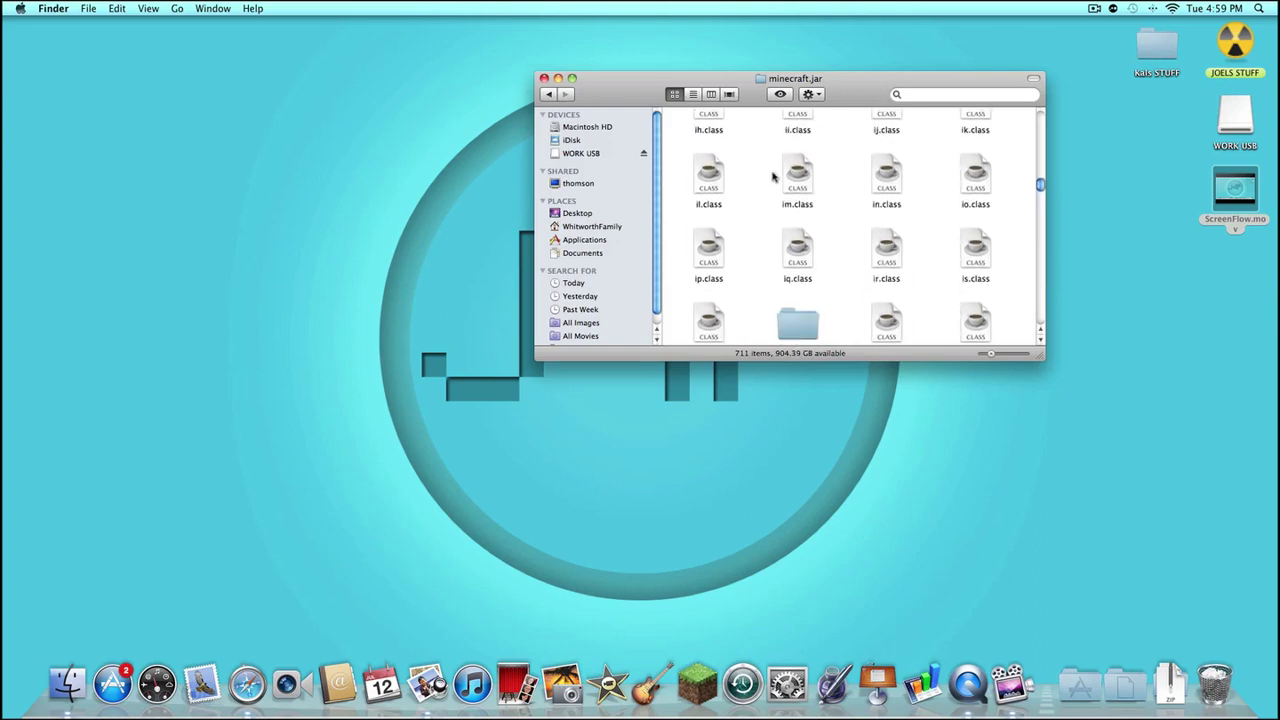
{"action": "left_click", "coordinate": [548, 94]}
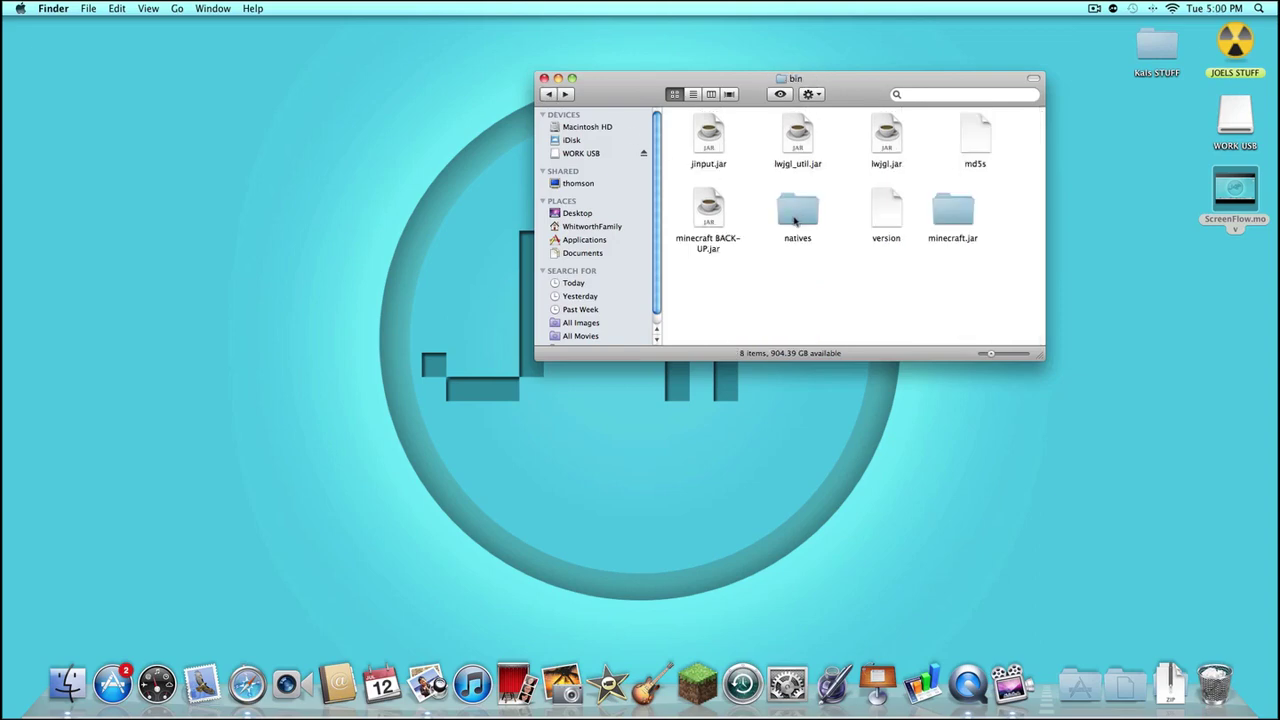